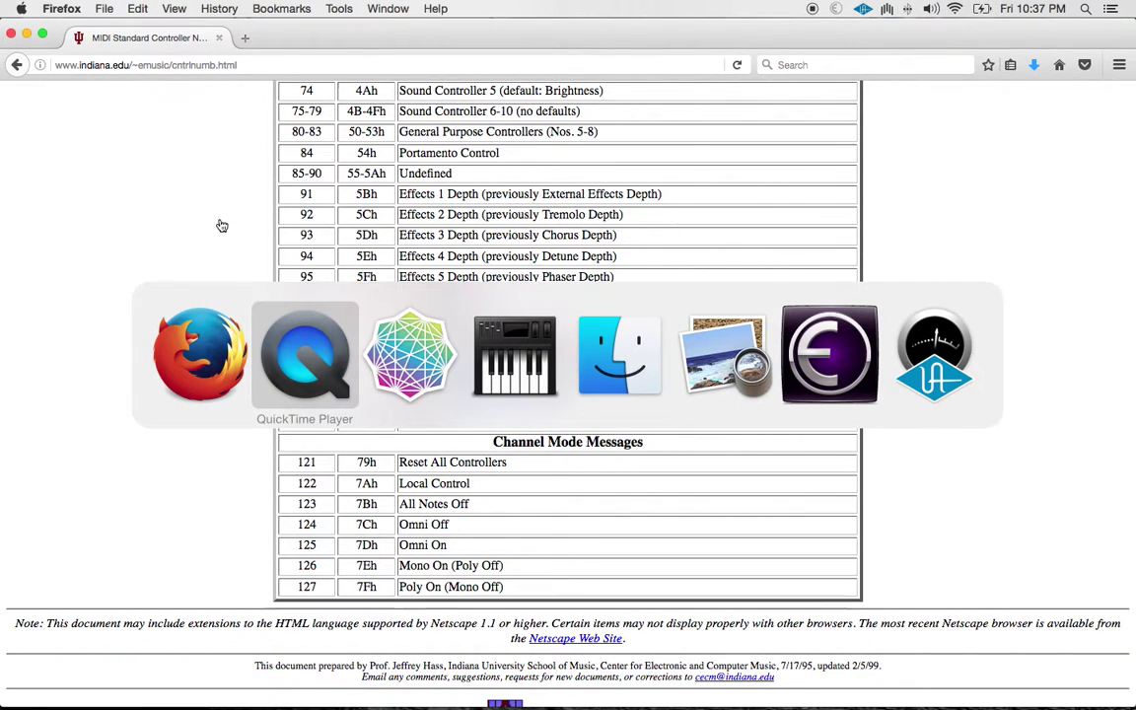
Step: Launch Ableton Live from the Dock and cycle through the open applications
mouse_move(470, 702)
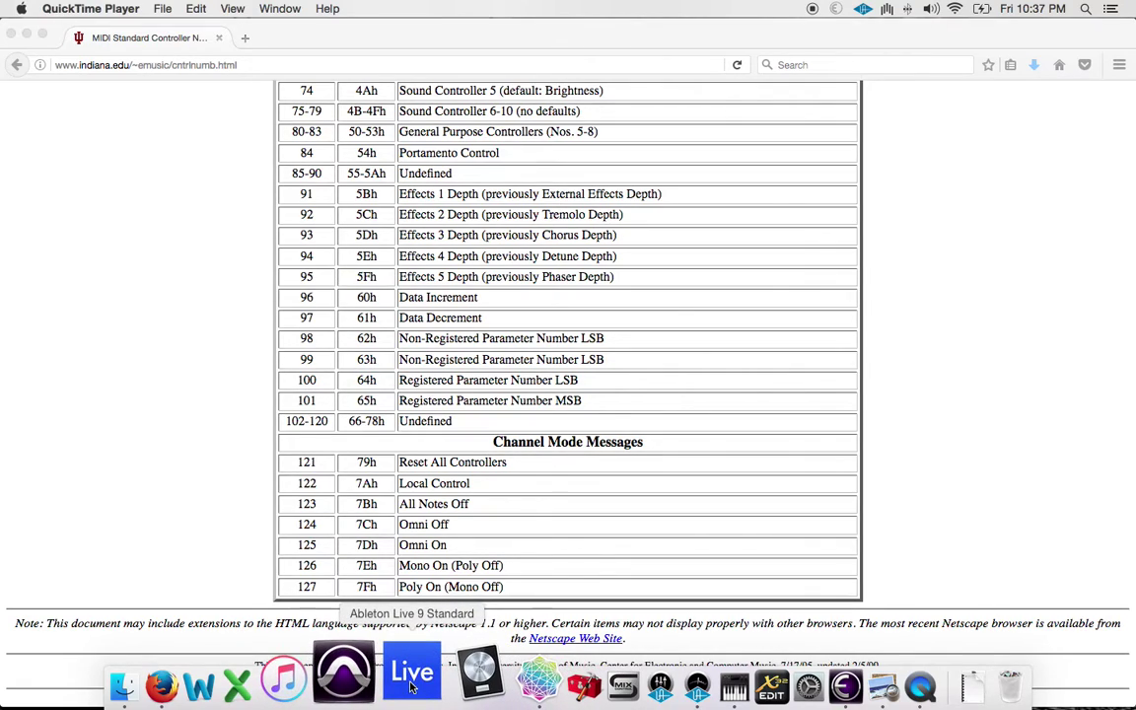
left_click(413, 683)
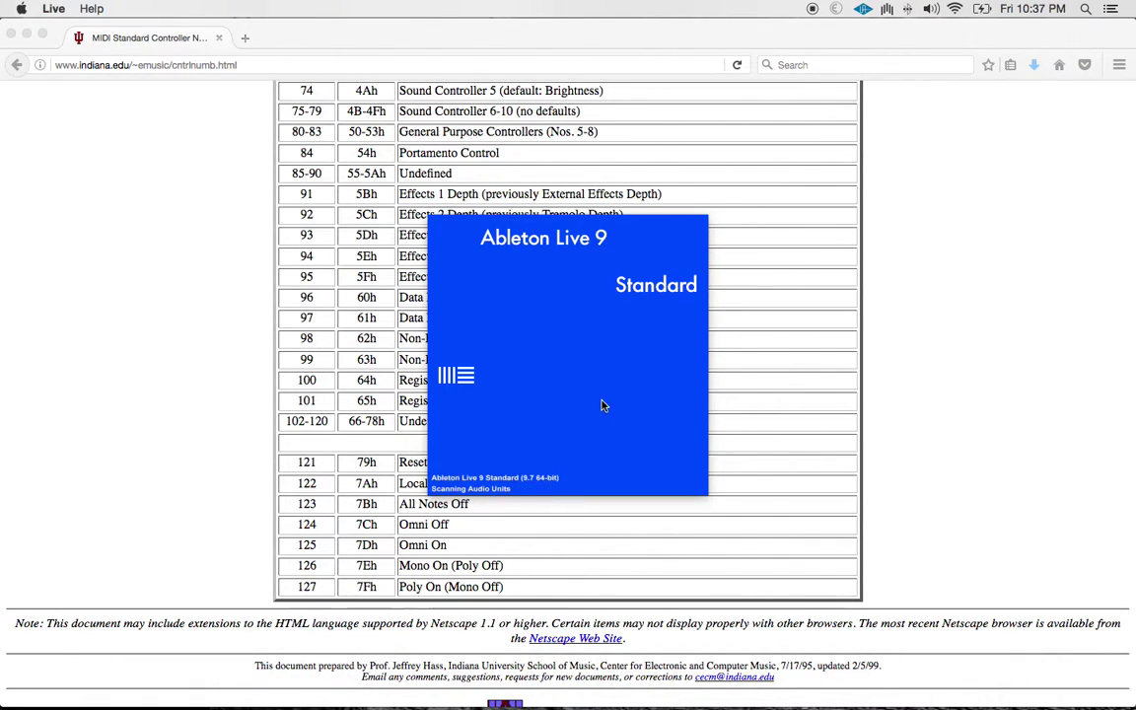
key("super+Tab")
key("super+Tab")
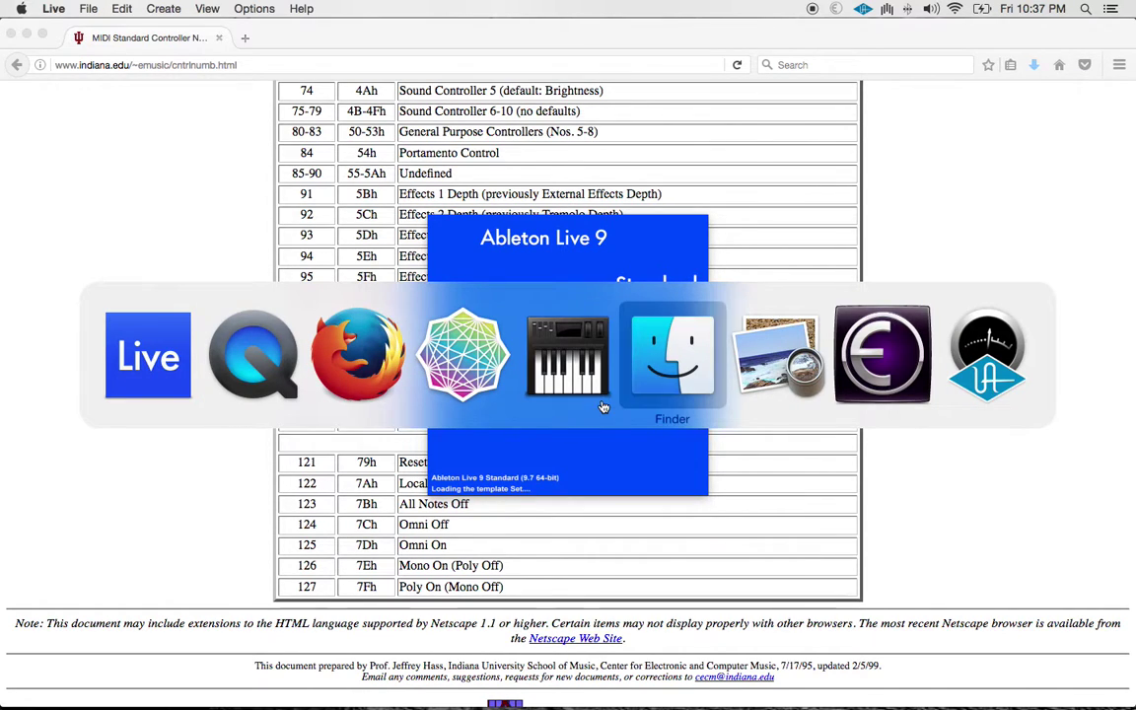
key("super+shift+Tab")
key("super+shift+Tab")
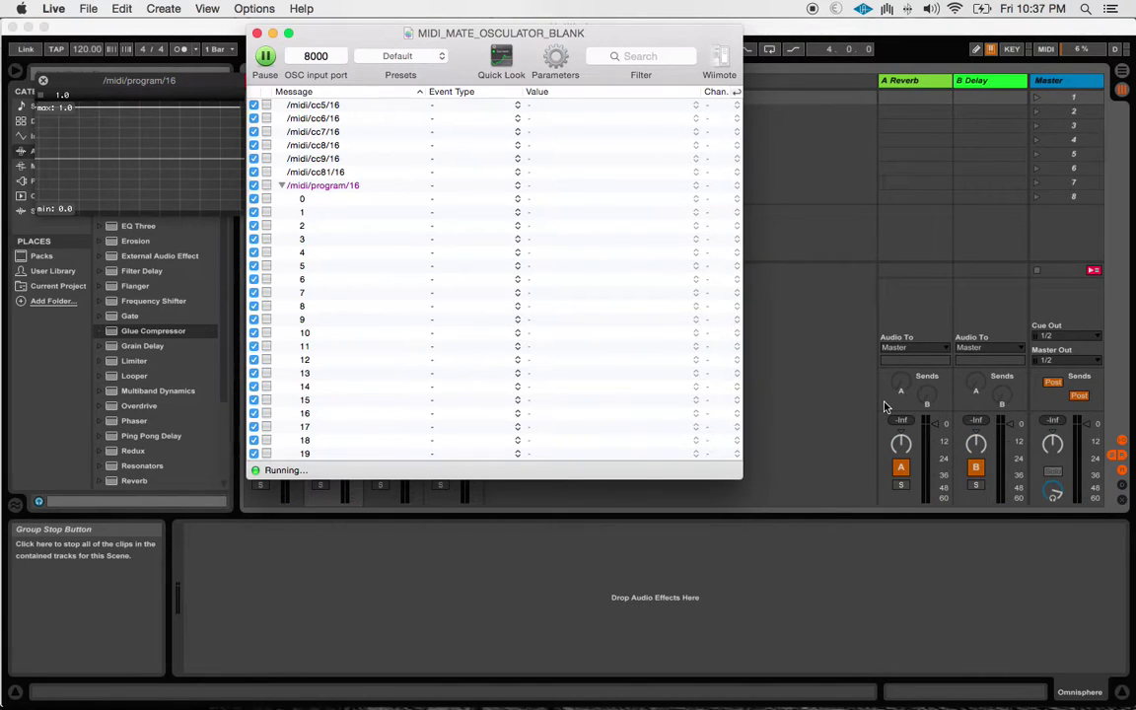
Step: Bring Ableton Live's Untitled set window to the front
left_click(747, 33)
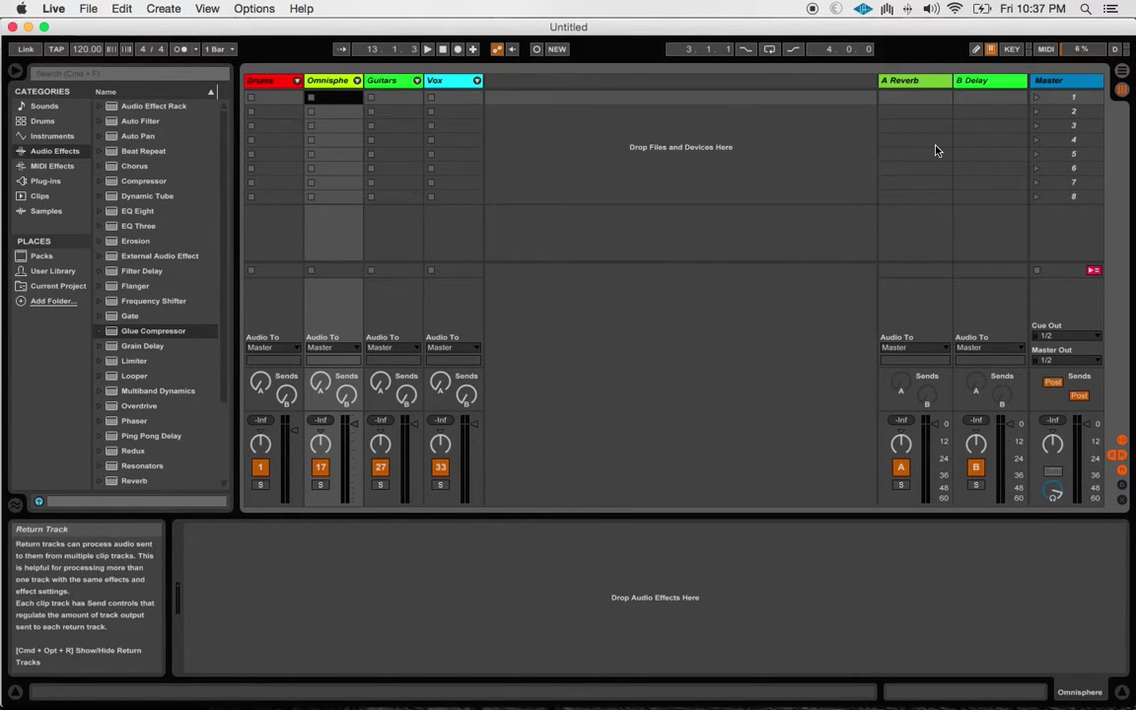
Step: Turn on MIDI Map Mode and select the Master track's scene 1 launch as target
left_click(1046, 48)
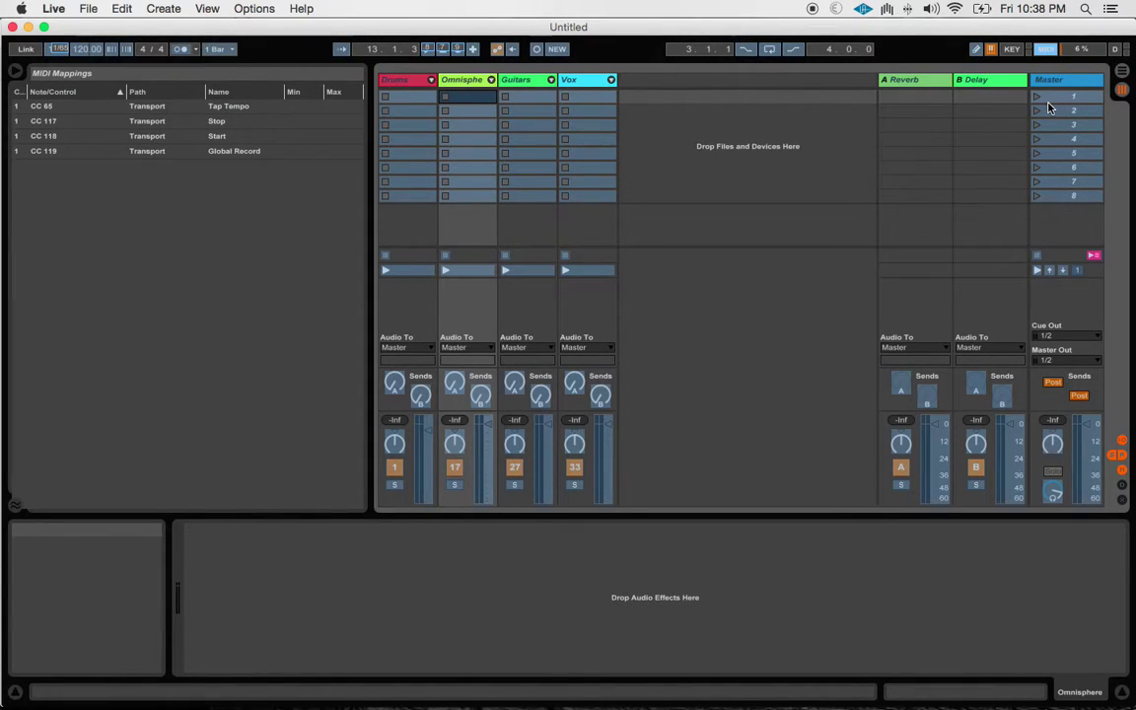
key("super+Tab")
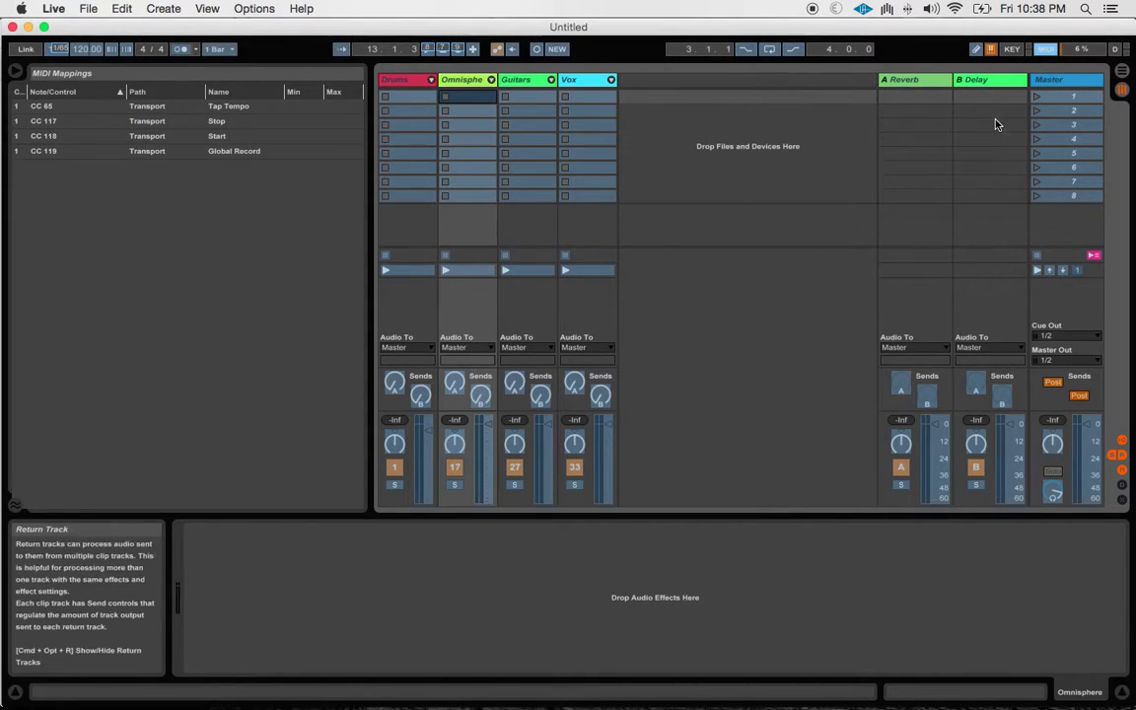
left_click(1076, 96)
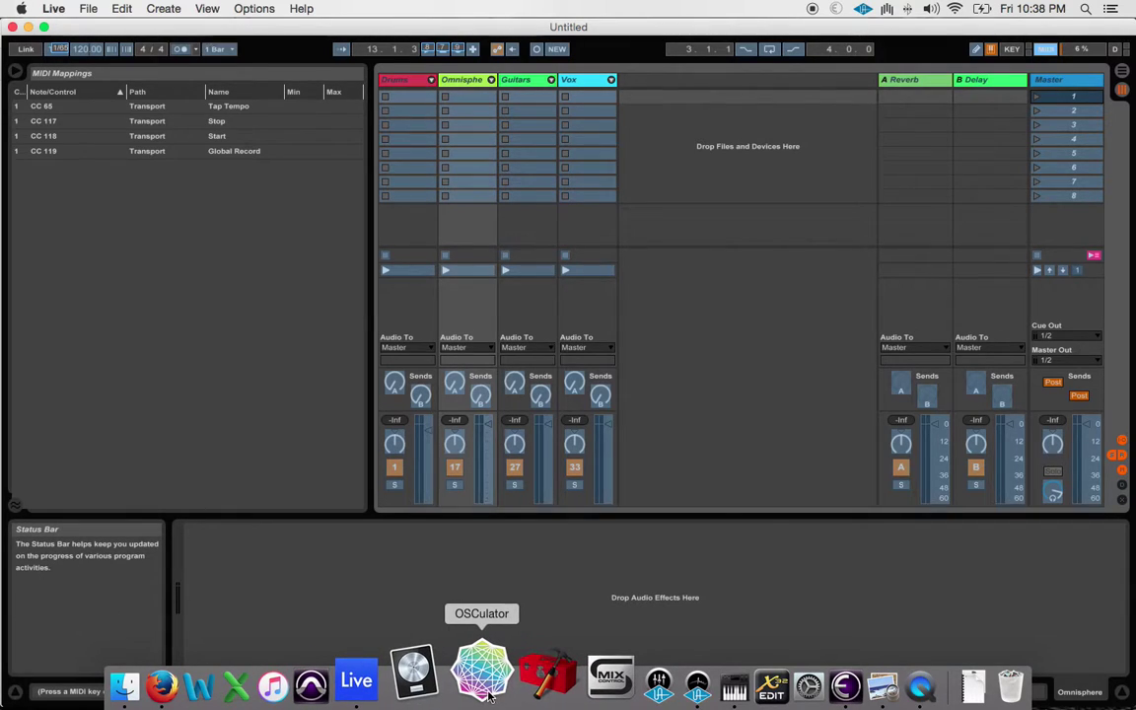
Step: Switch to OSCulator and create a new empty Untitled document
left_click(486, 694)
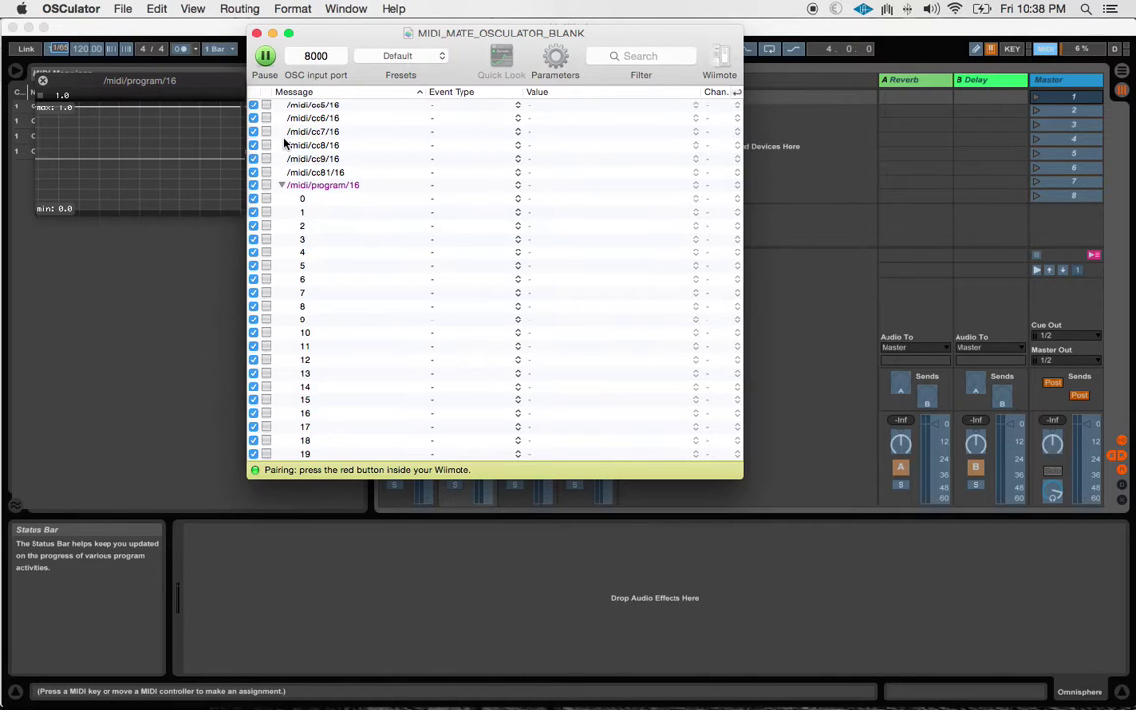
key("super+n")
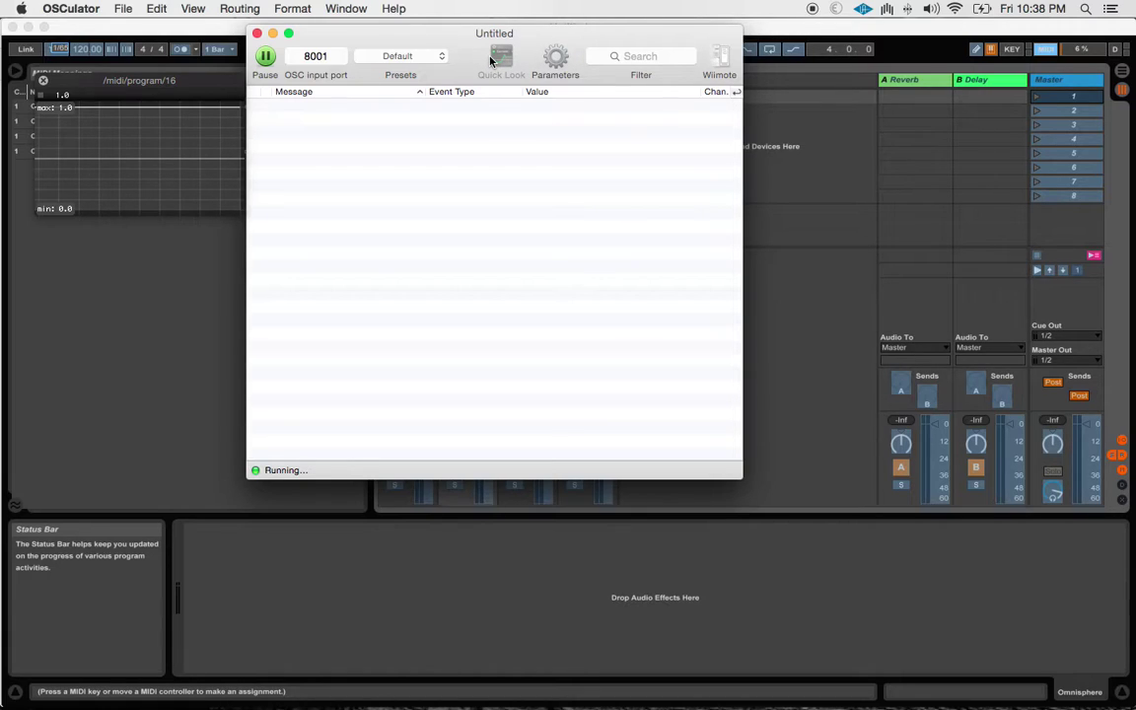
Step: Set the document's MIDI input to UM-2 Port 1 and MIDI output to UM-2 Port 2
left_click(562, 67)
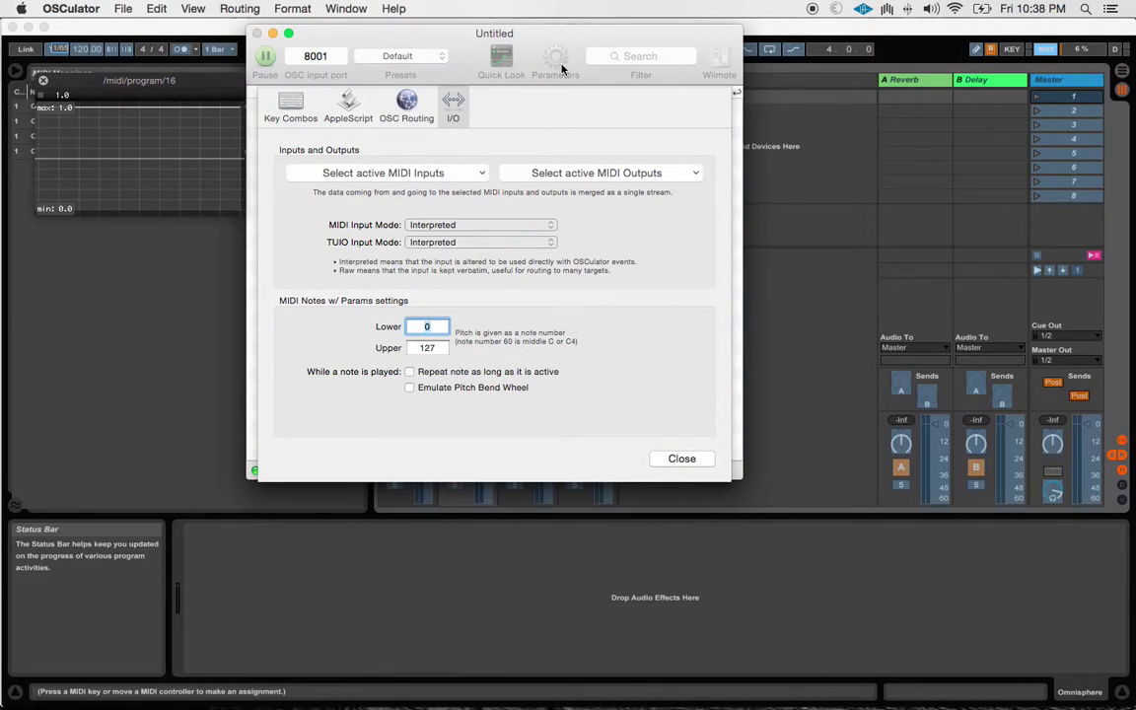
left_click(394, 176)
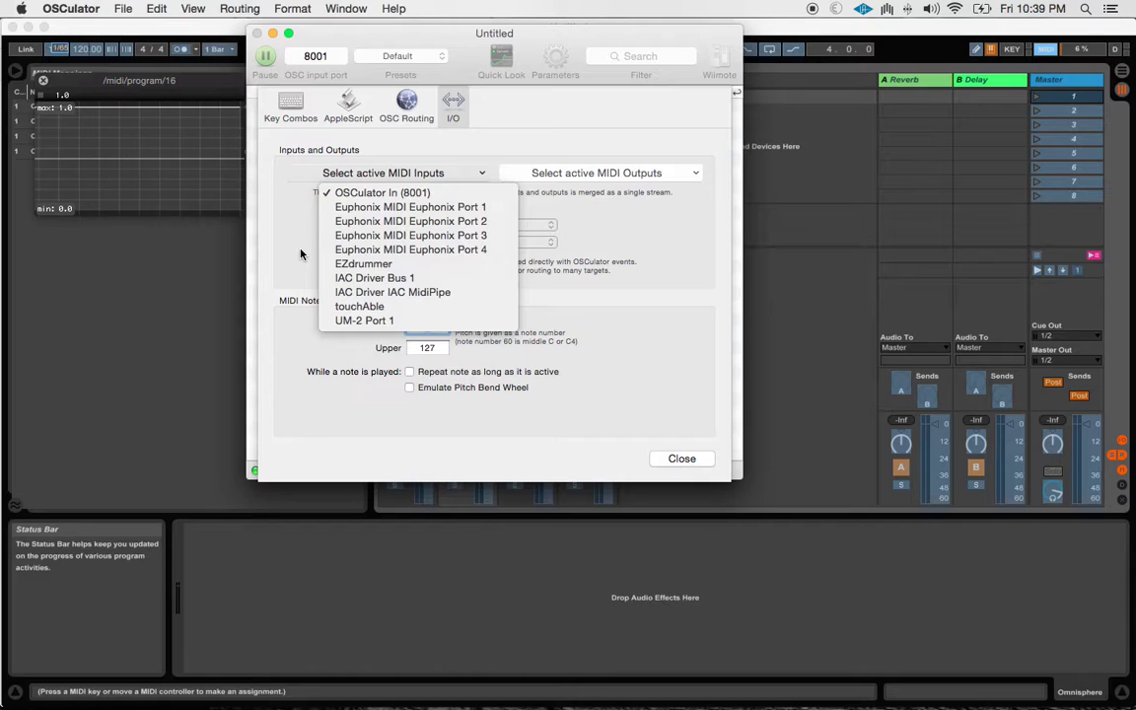
left_click(381, 319)
left_click(552, 173)
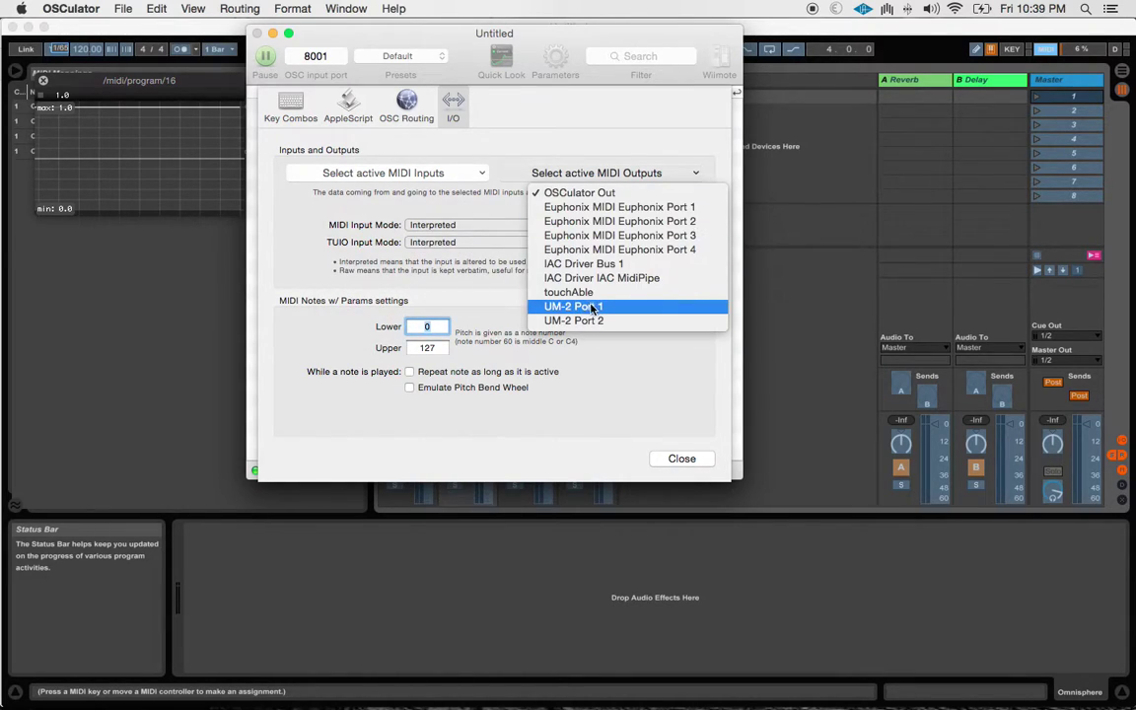
left_click(655, 324)
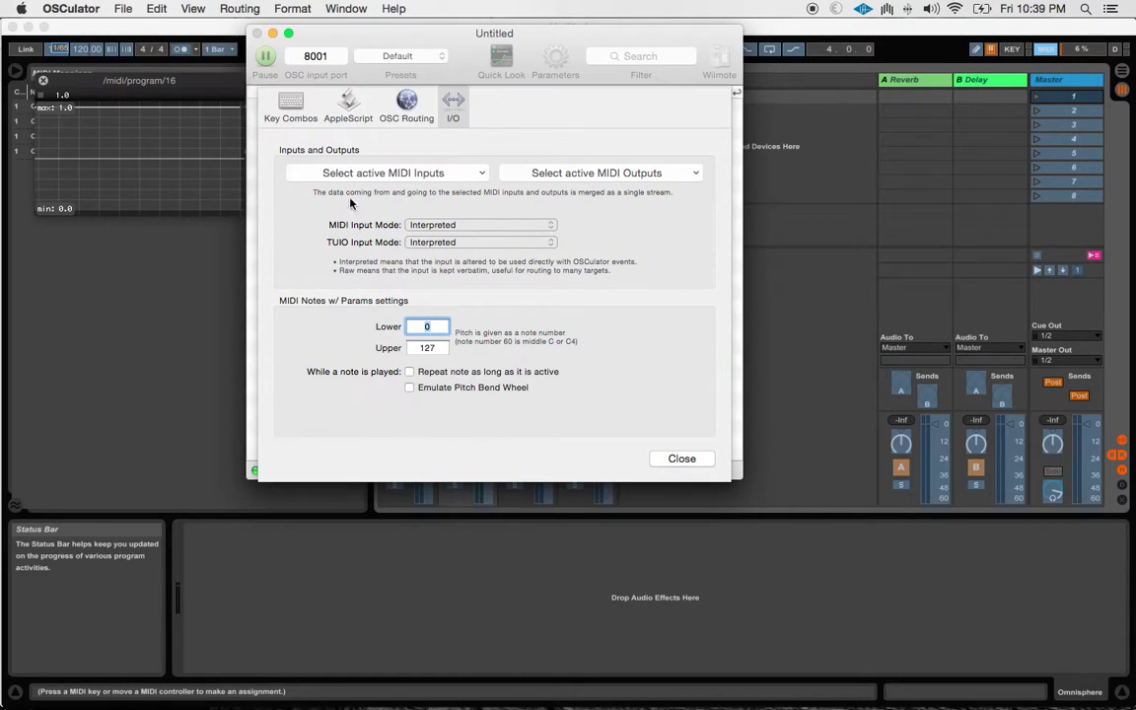
left_click(329, 175)
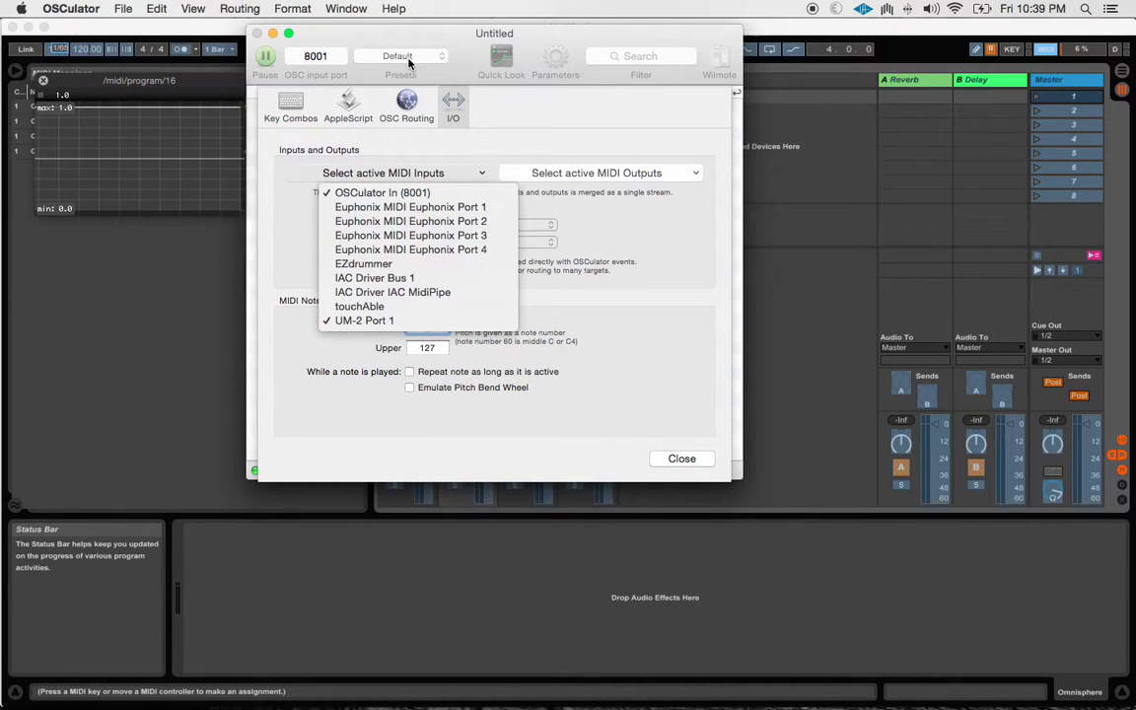
left_click(359, 326)
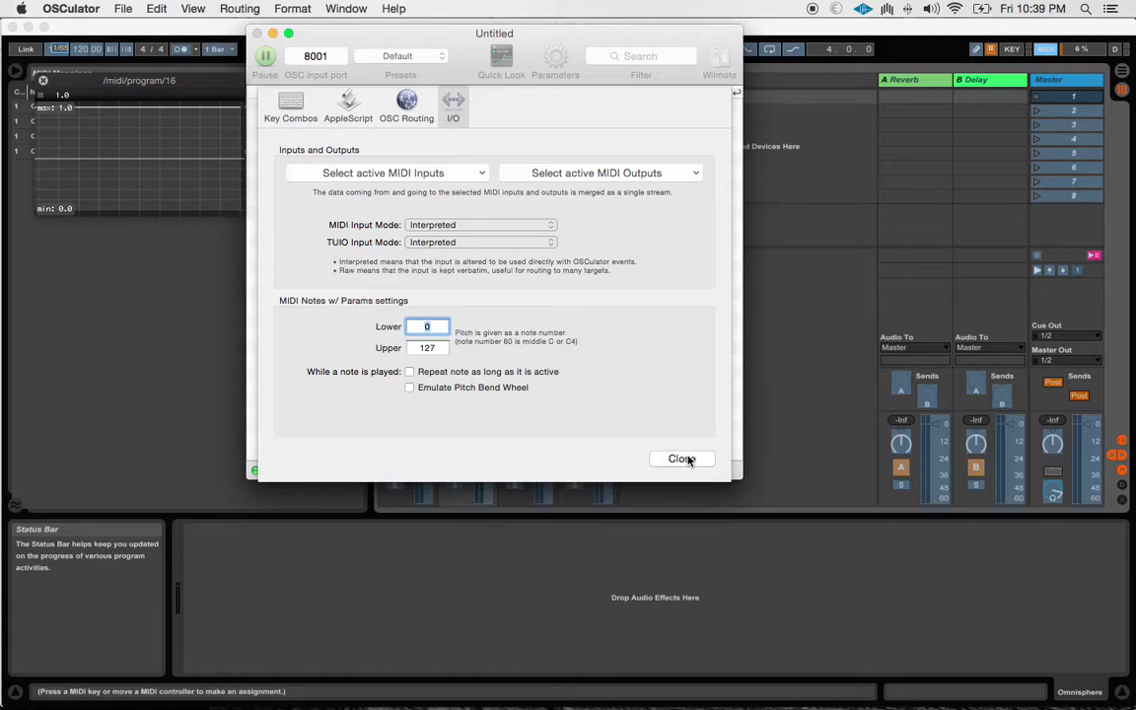
left_click(580, 175)
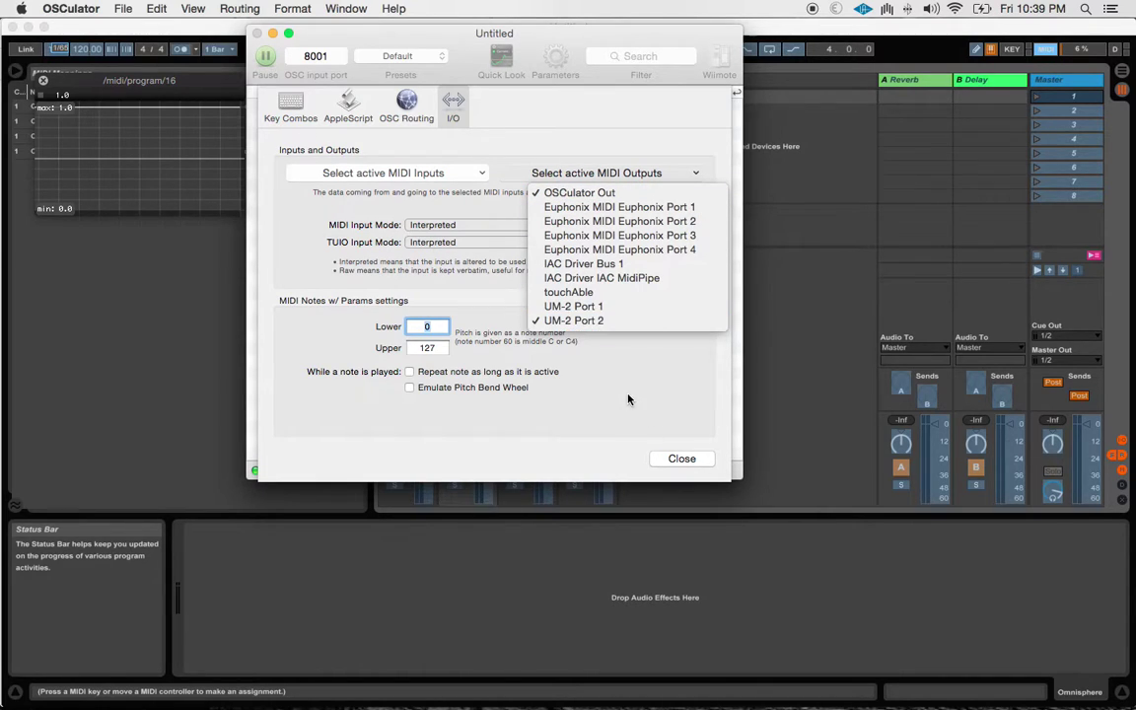
left_click(664, 459)
left_click(680, 458)
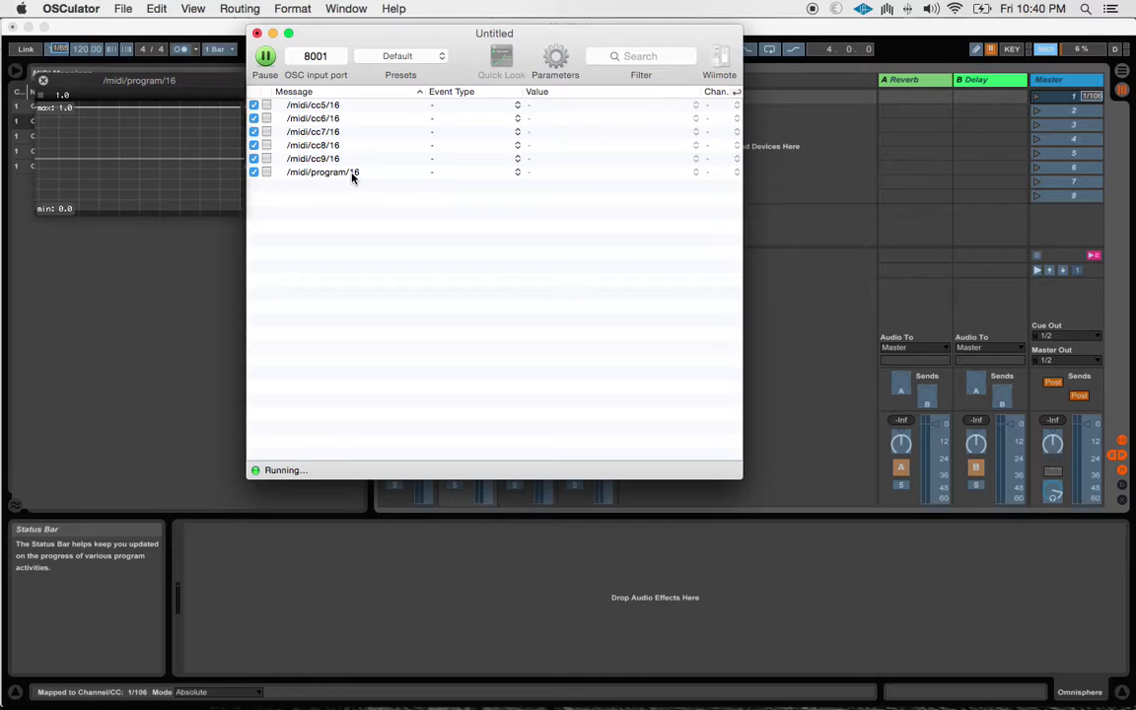
Step: Select the /midi/program/16 message and bring up the Edit menu
left_click(352, 174)
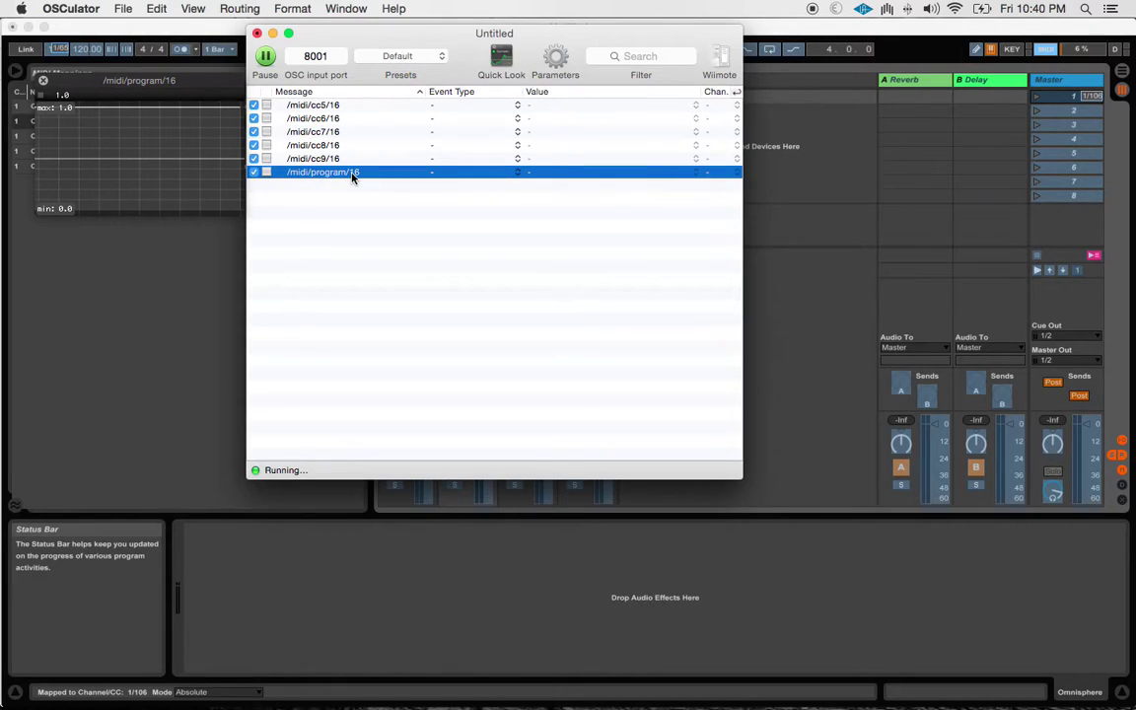
left_click(161, 8)
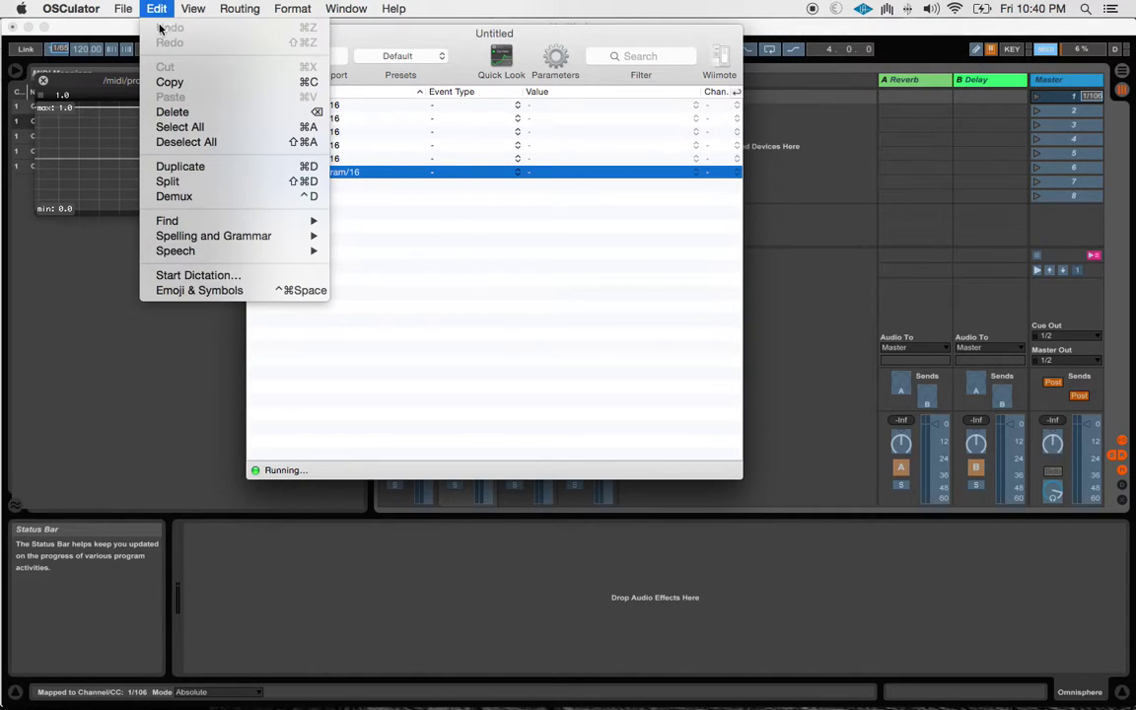
Step: Demux /midi/program/16 so program values 119–127 each get their own row
left_click(200, 200)
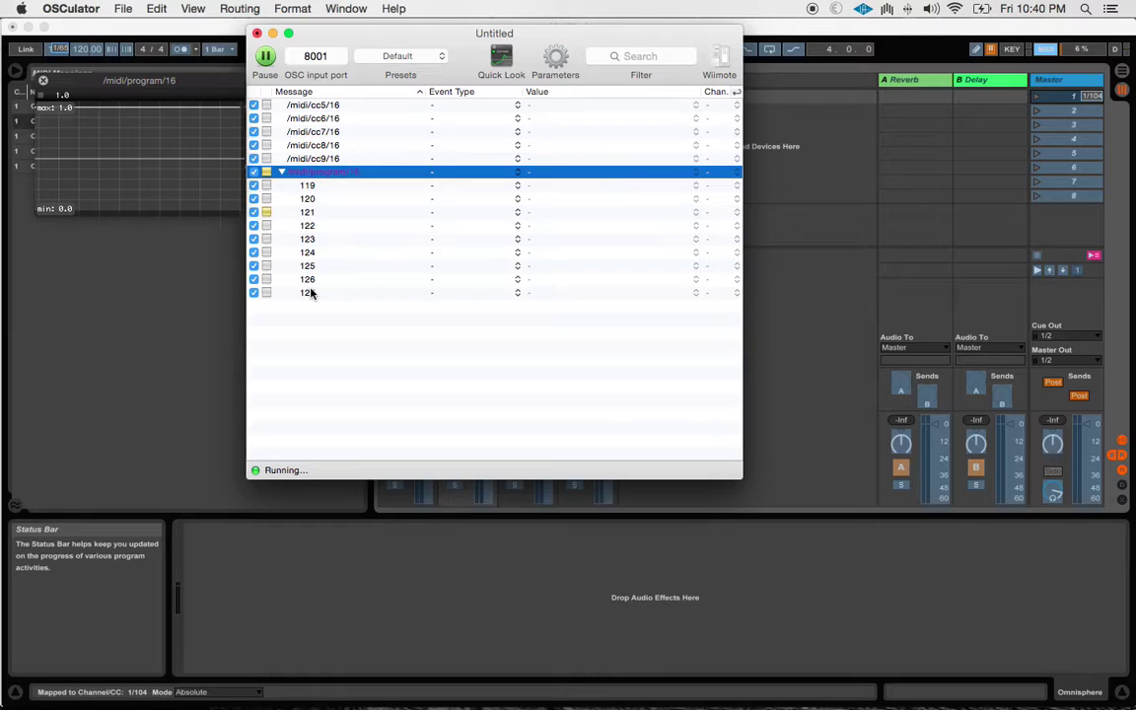
left_click(257, 35)
left_click(434, 155)
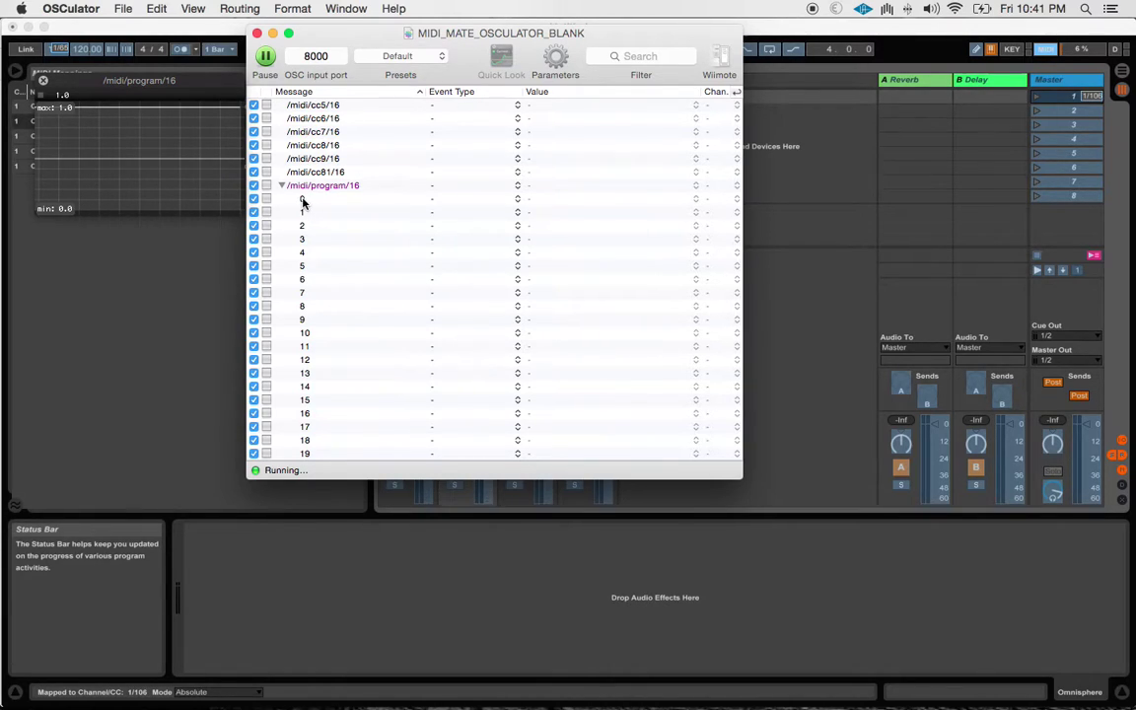
scroll(303, 201, "down", 5)
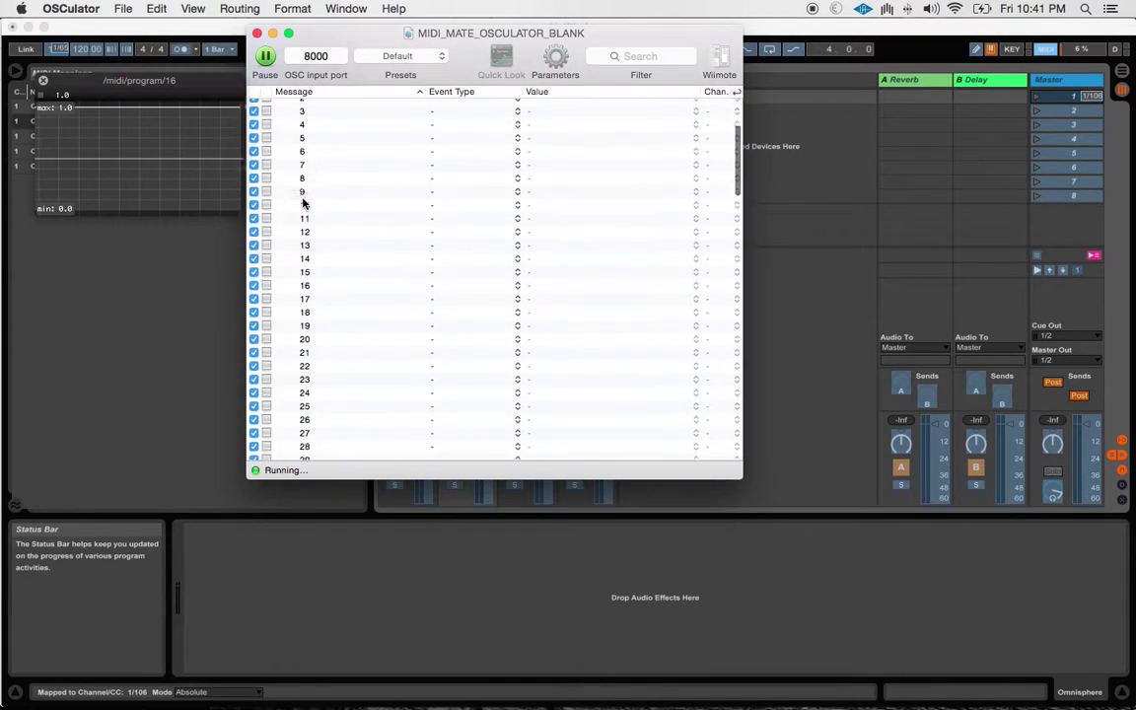
scroll(303, 201, "up", 5)
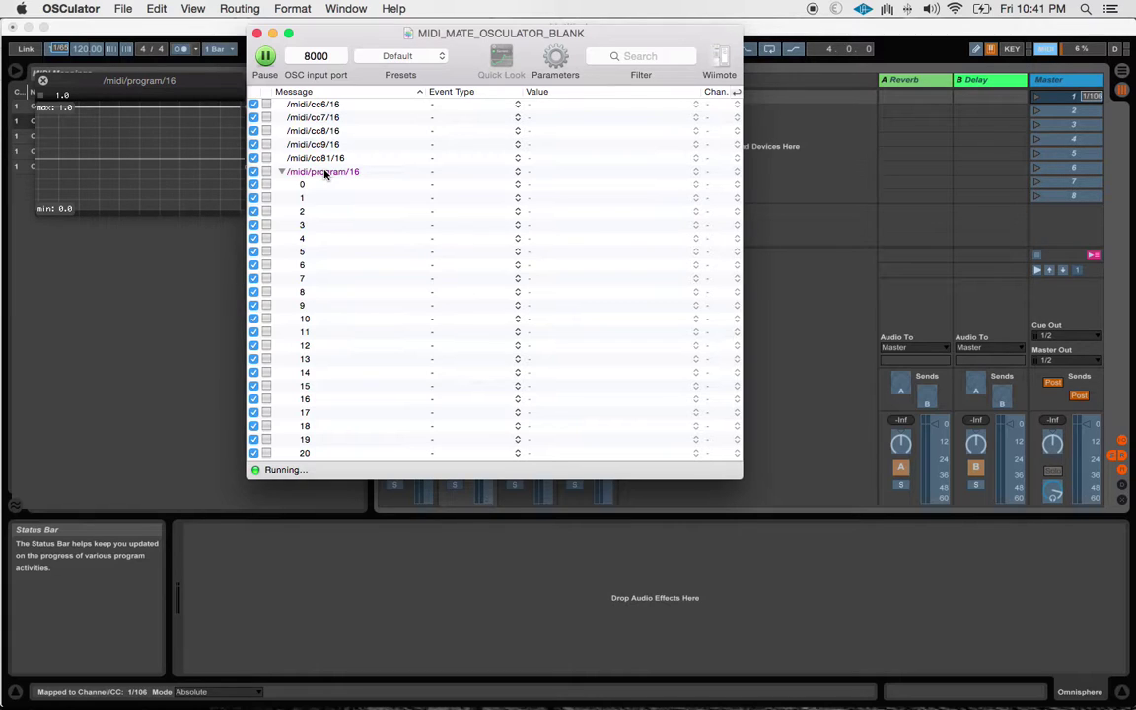
scroll(325, 173, "down", 10)
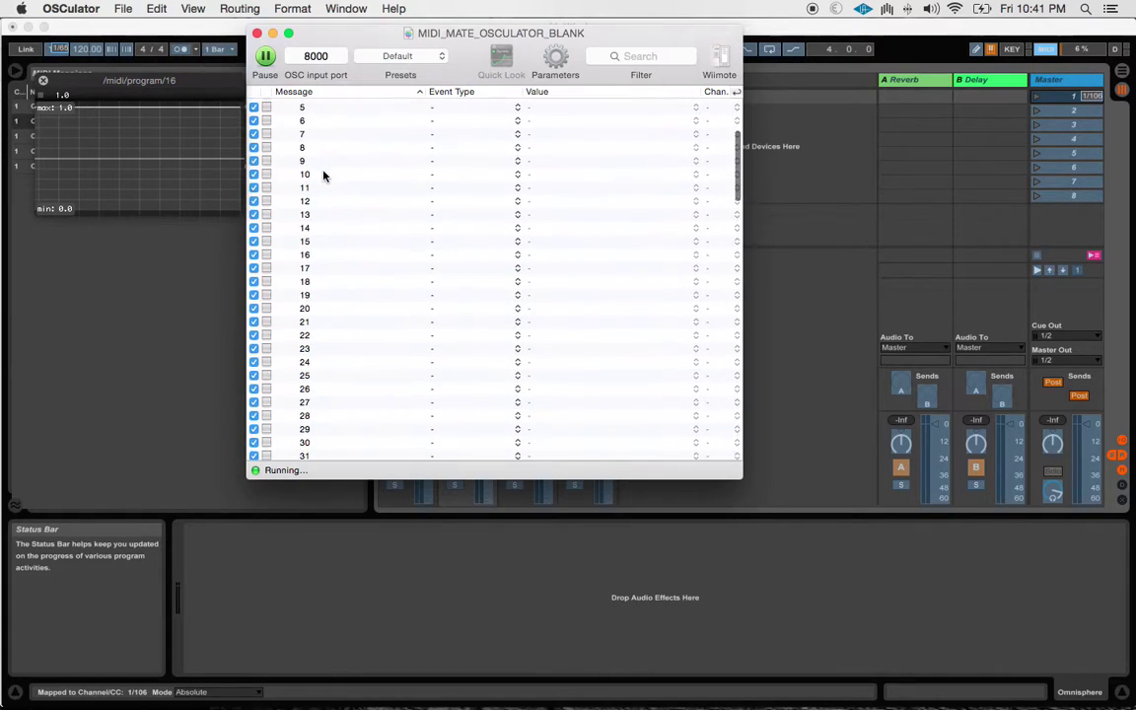
scroll(325, 175, "down", 15)
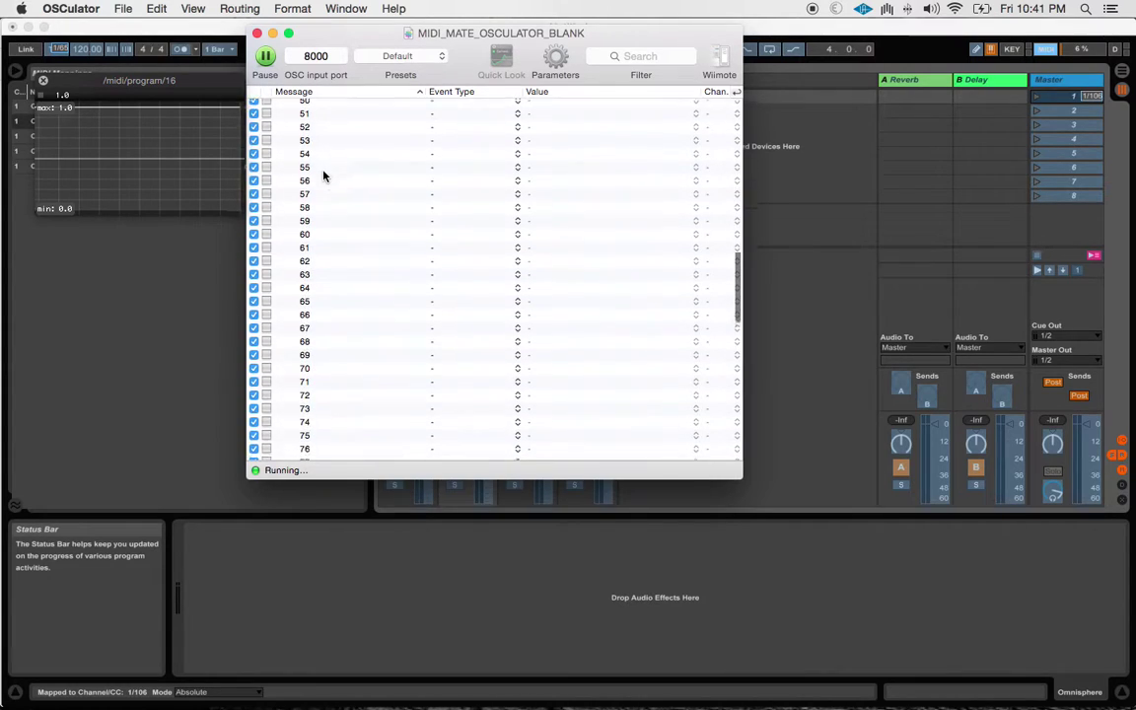
scroll(325, 176, "down", 20)
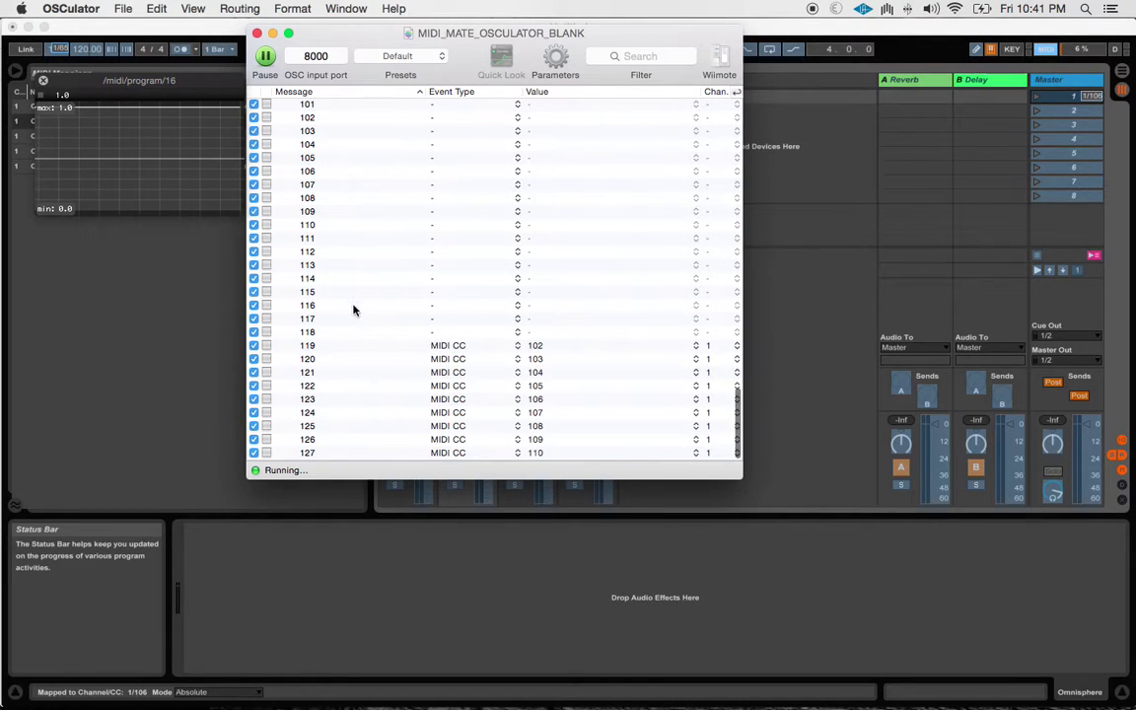
scroll(351, 226, "down", 3)
scroll(342, 209, "up", 20)
scroll(342, 208, "down", 20)
Step: Compare Firefox's table of Undefined CC 102–120 with OSCulator's CC mappings
key("super+Tab")
key("super+Tab")
key("super+Tab")
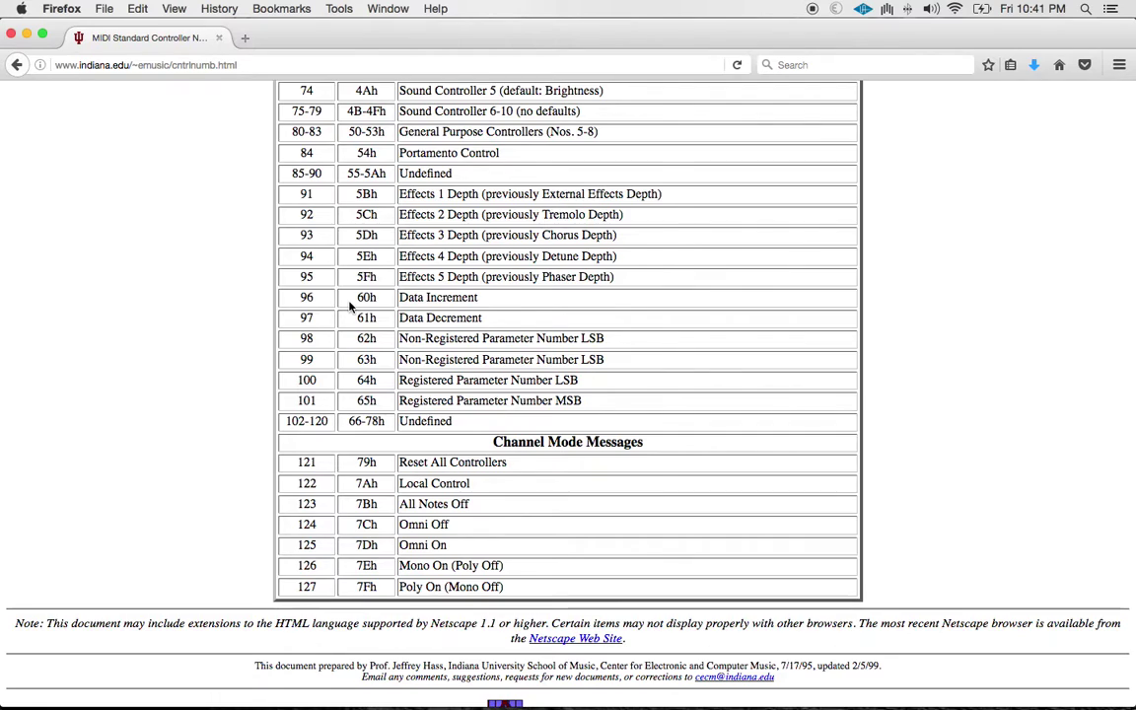
scroll(350, 306, "up", 10)
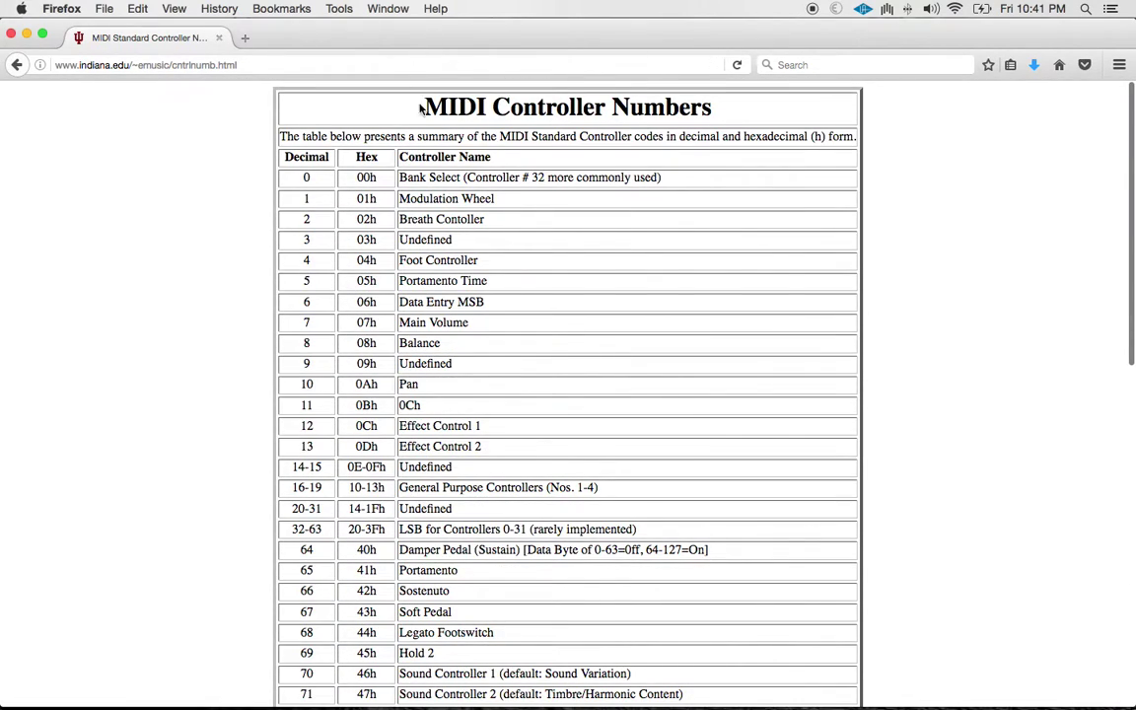
scroll(503, 175, "down", 10)
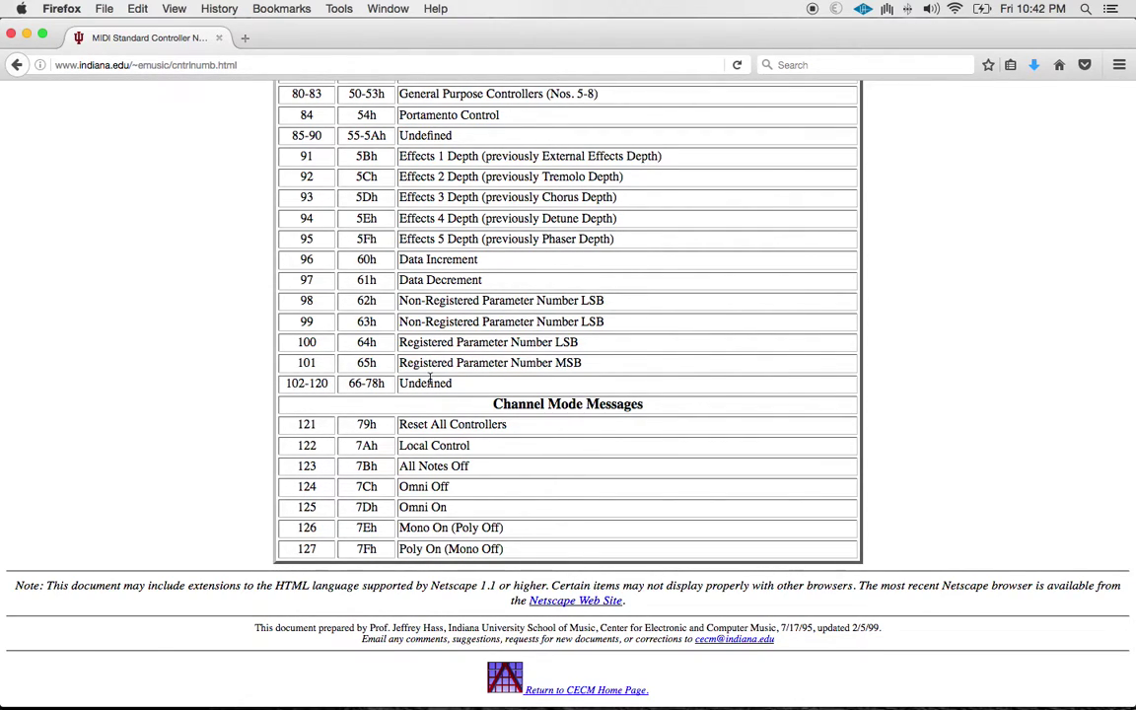
key("super+Tab")
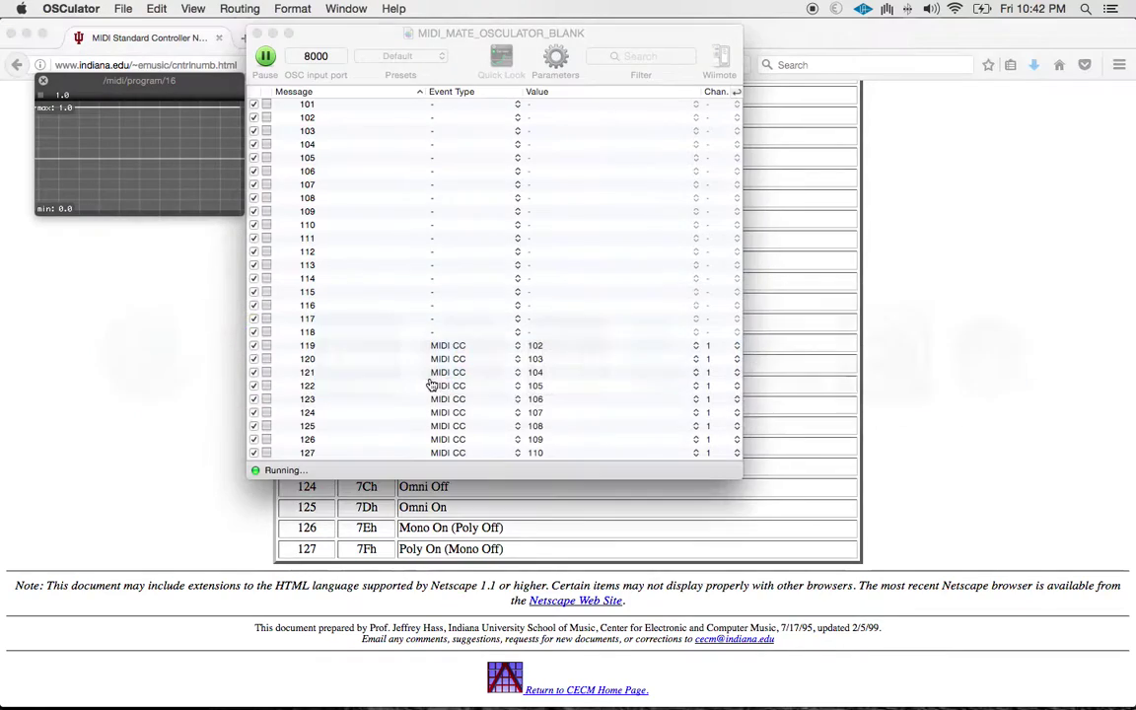
key("super+Tab")
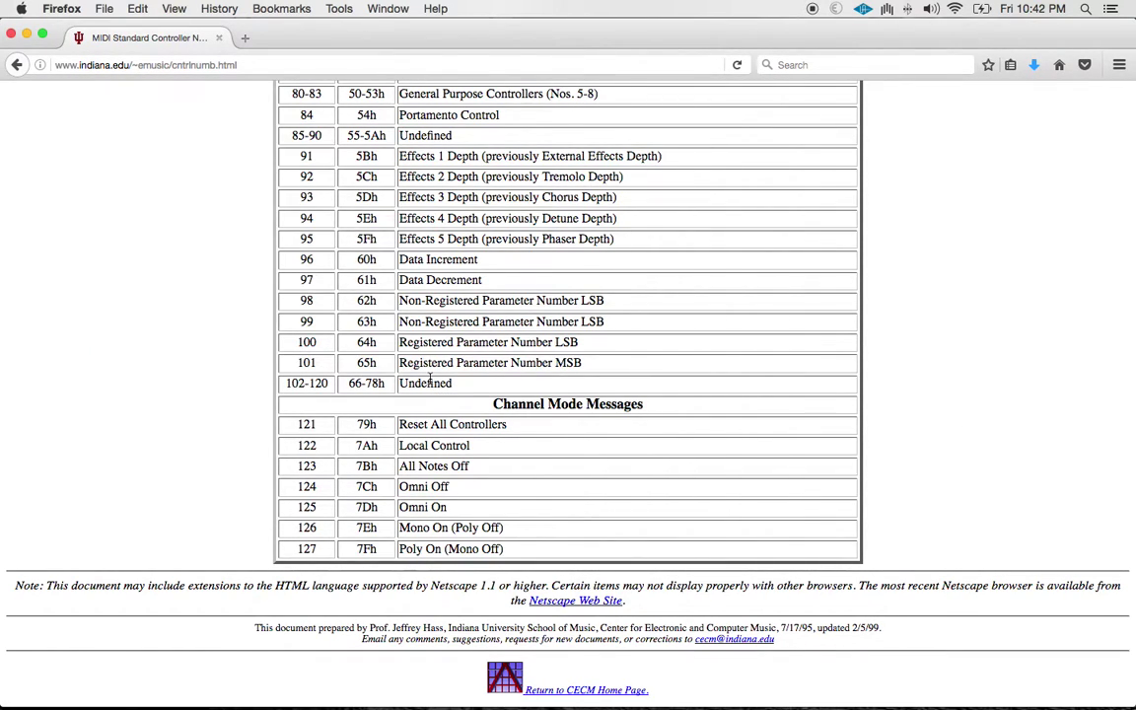
key("super+Tab")
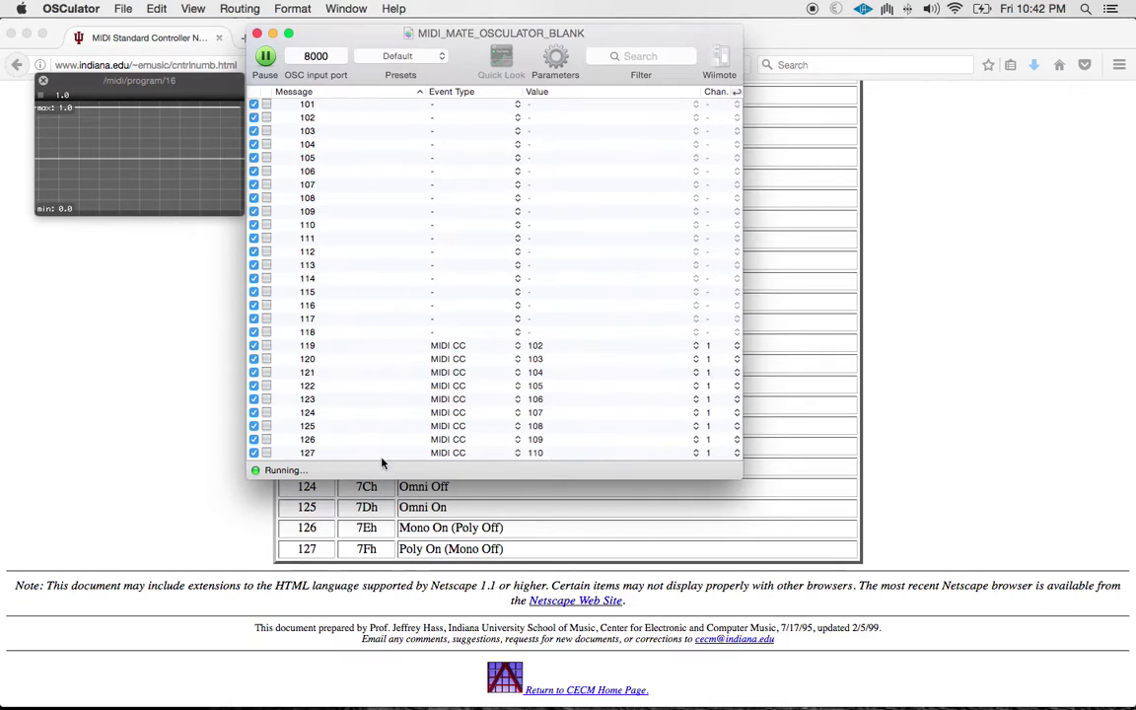
Step: In Live's Preferences, confirm OSCulator Out is enabled for remote control
key("super+Tab")
key("super+Tab")
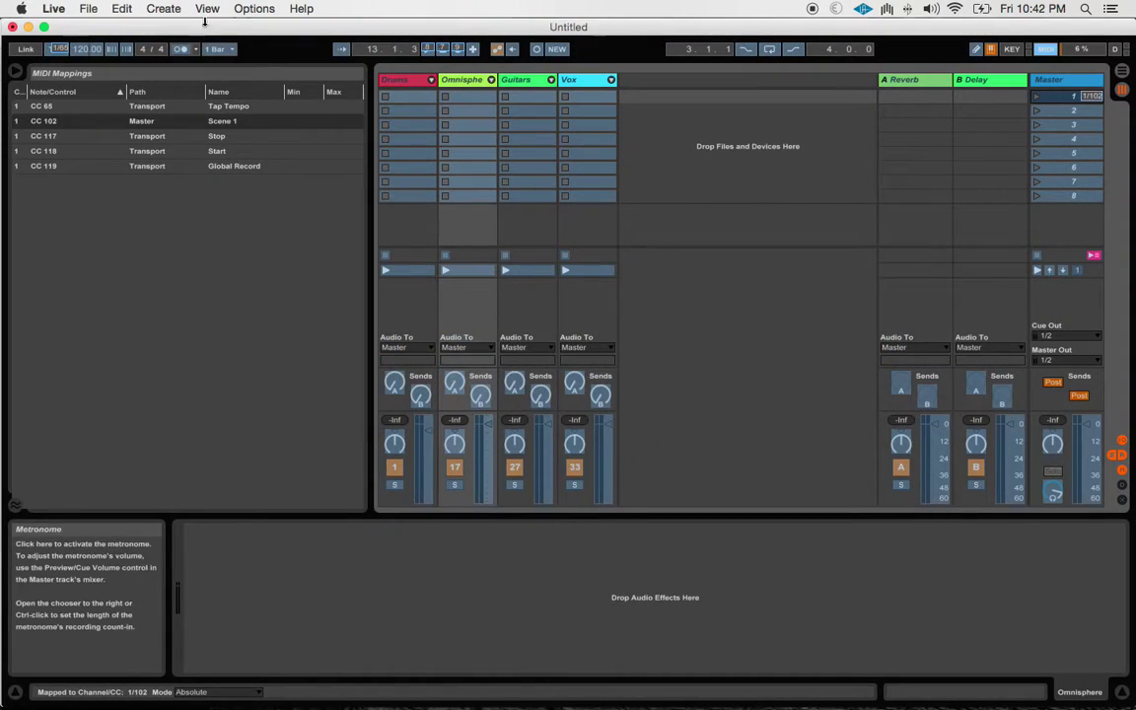
key("super+comma")
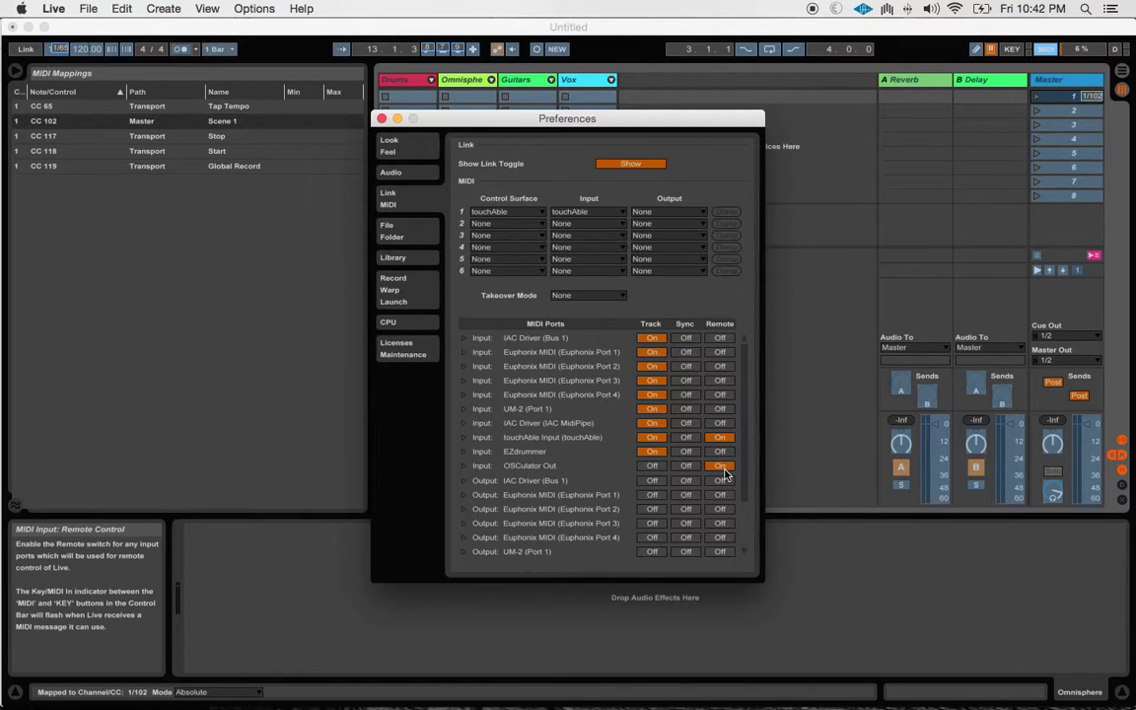
left_click(382, 118)
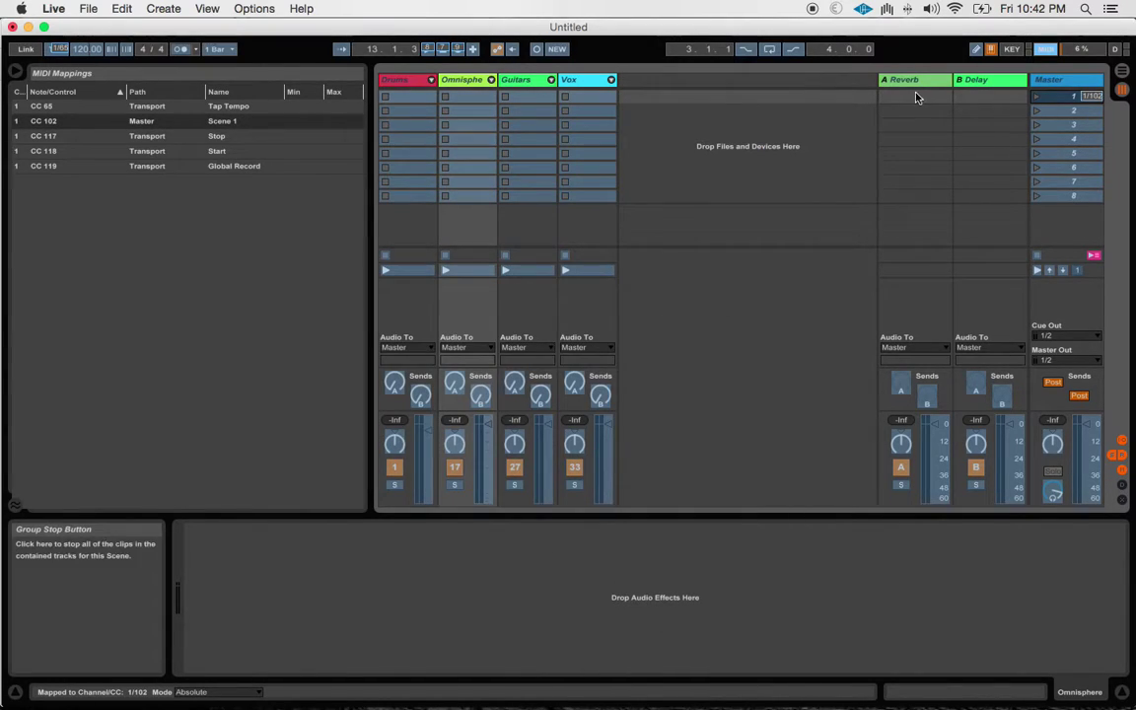
Step: Delete Scene 1's CC 102 mapping and select Tap Tempo as the mapping target
left_click(1046, 49)
left_click(1045, 49)
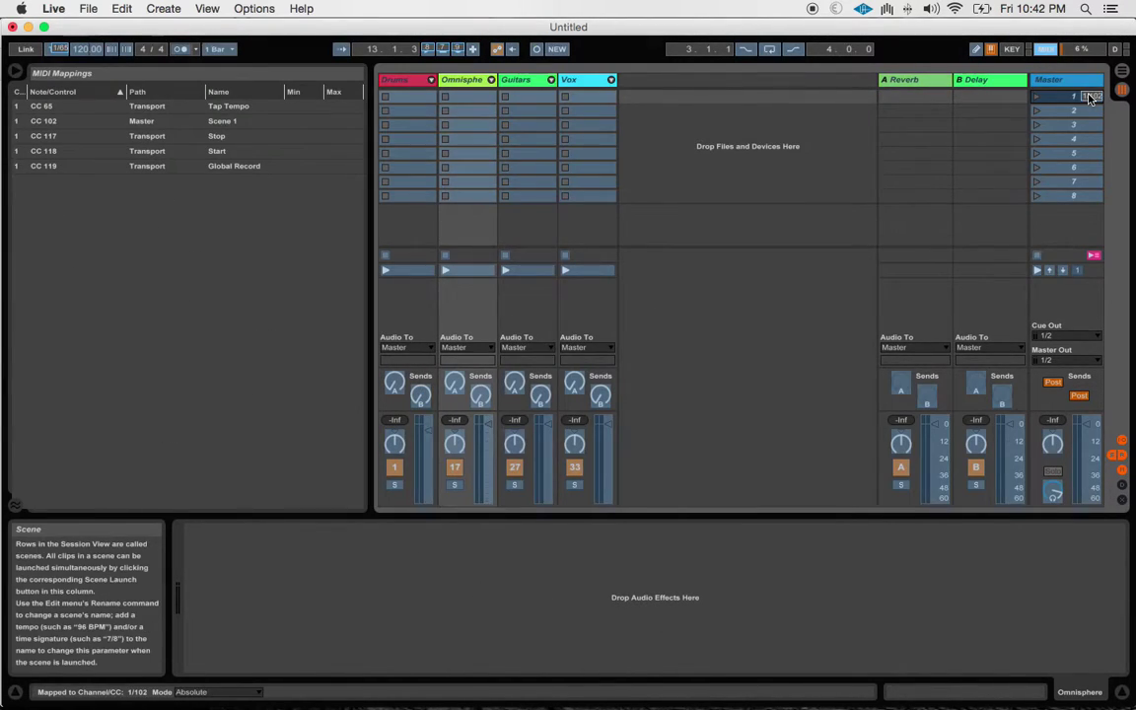
key("BackSpace")
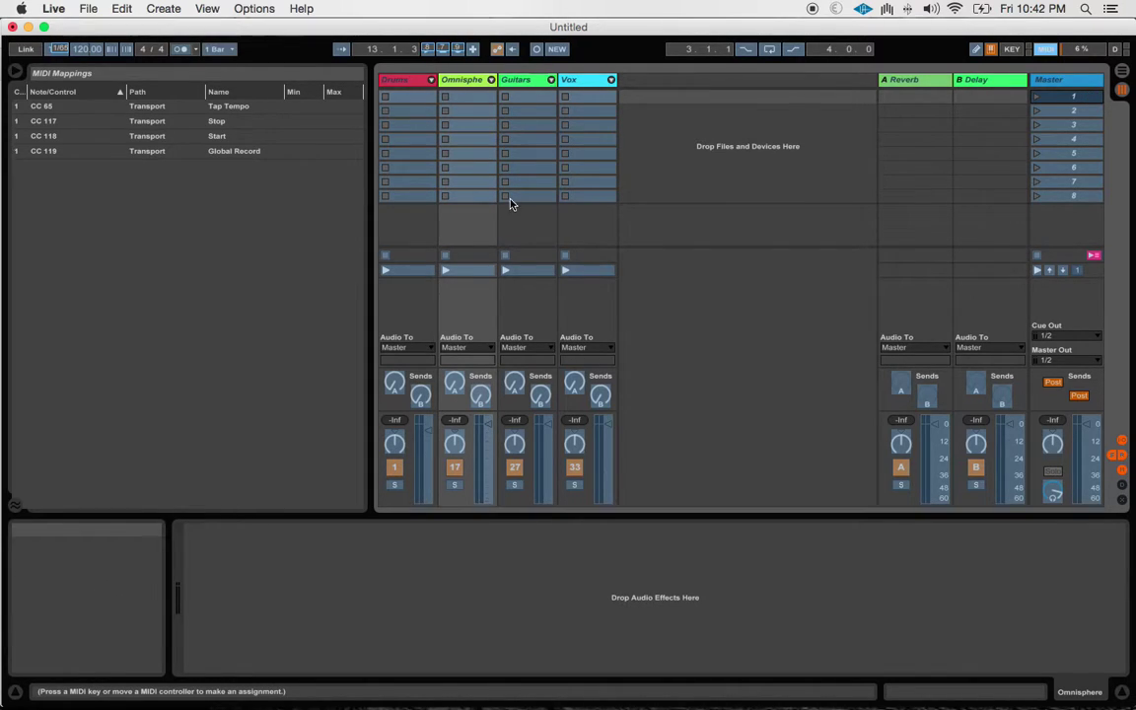
left_click(44, 62)
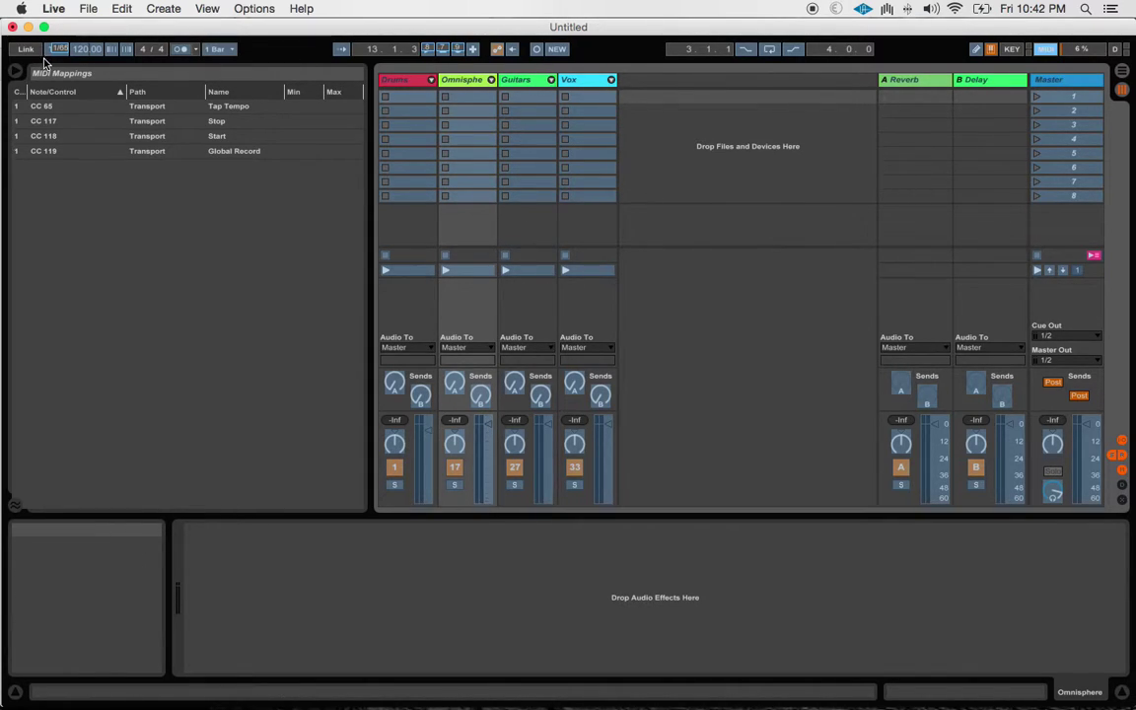
left_click(50, 47)
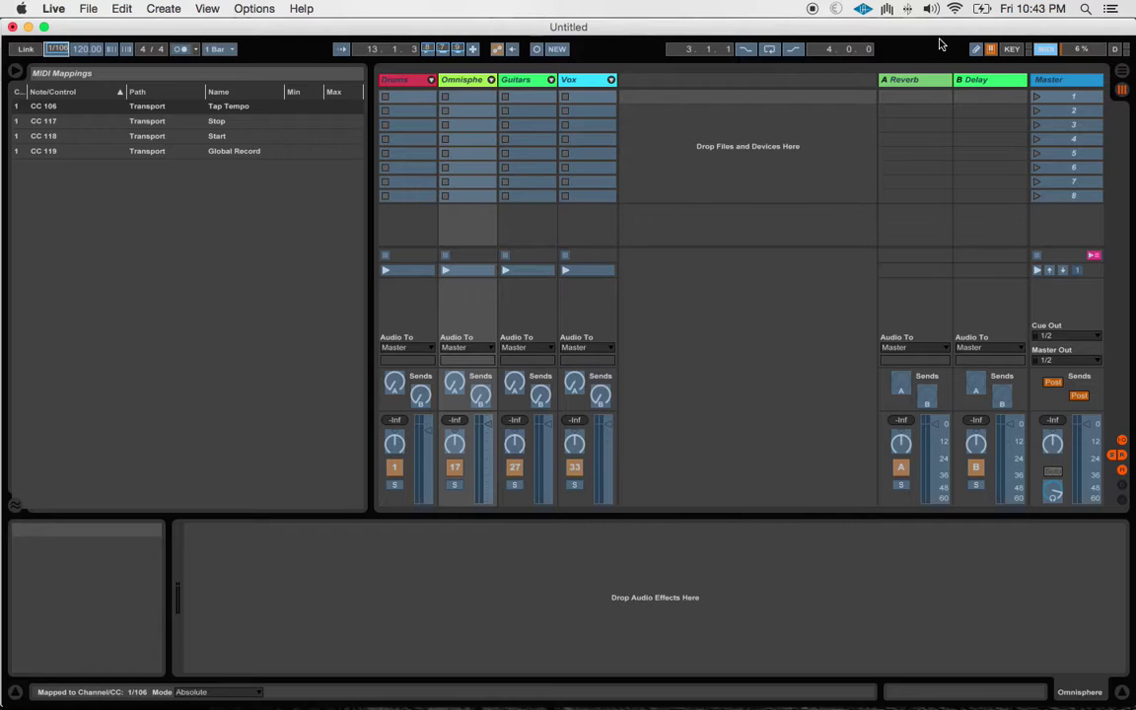
Step: Leave MIDI Map mode, tap the tempo to 115.16, and return to OSCulator's mappings
key("super+Tab")
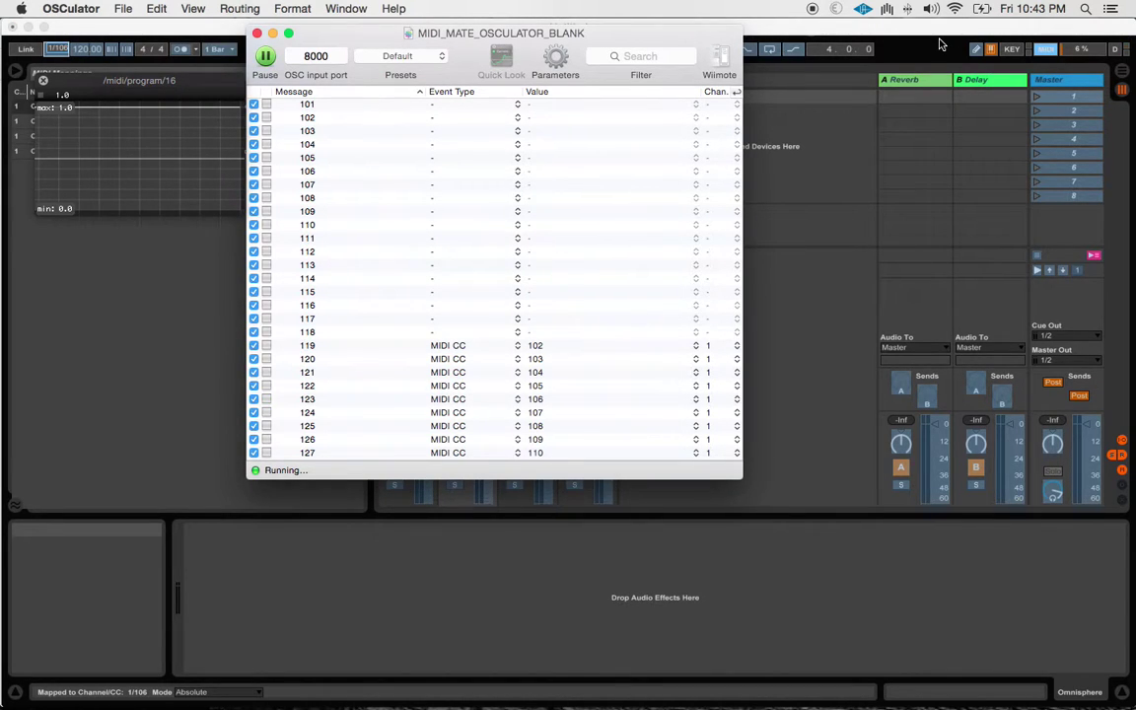
key("super+Tab")
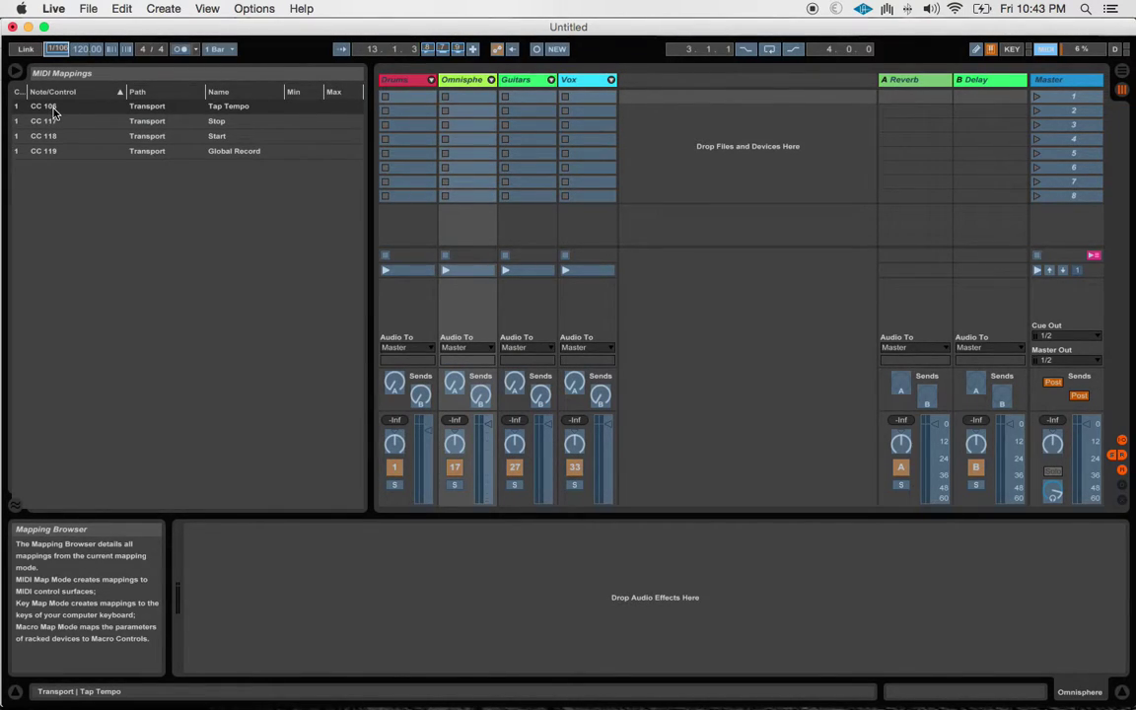
left_click(1046, 49)
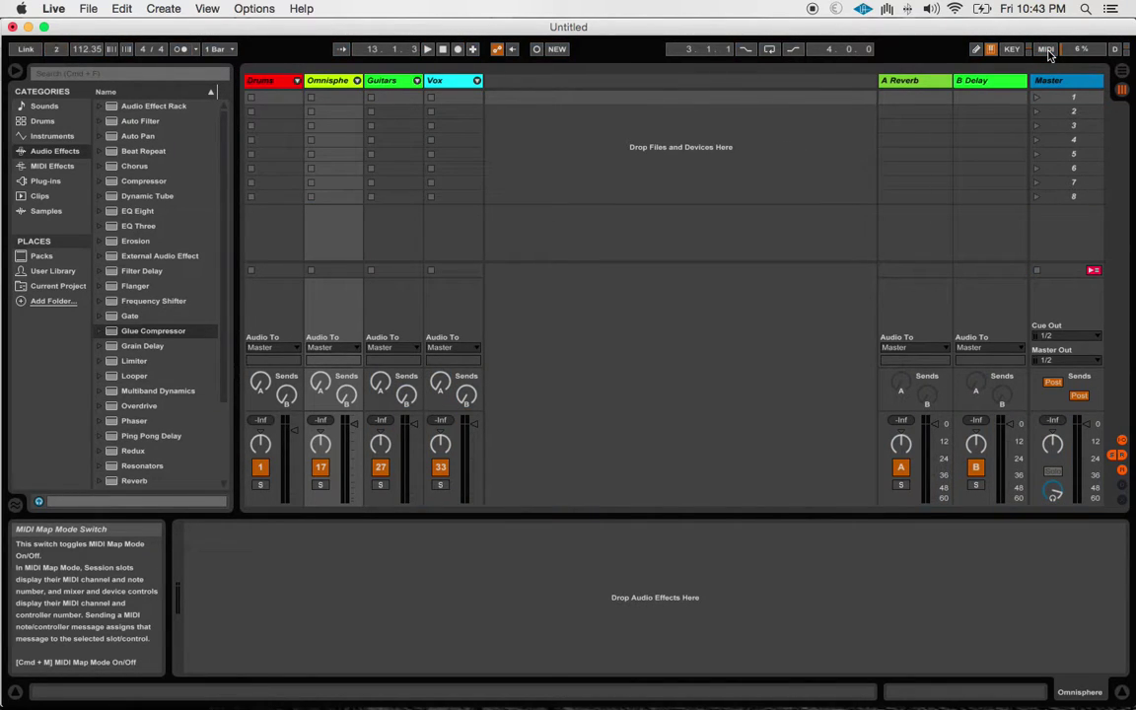
key("z")
key("z")
key("z")
key("z")
key("z")
key("z")
key("z")
key("z")
key("super+Tab")
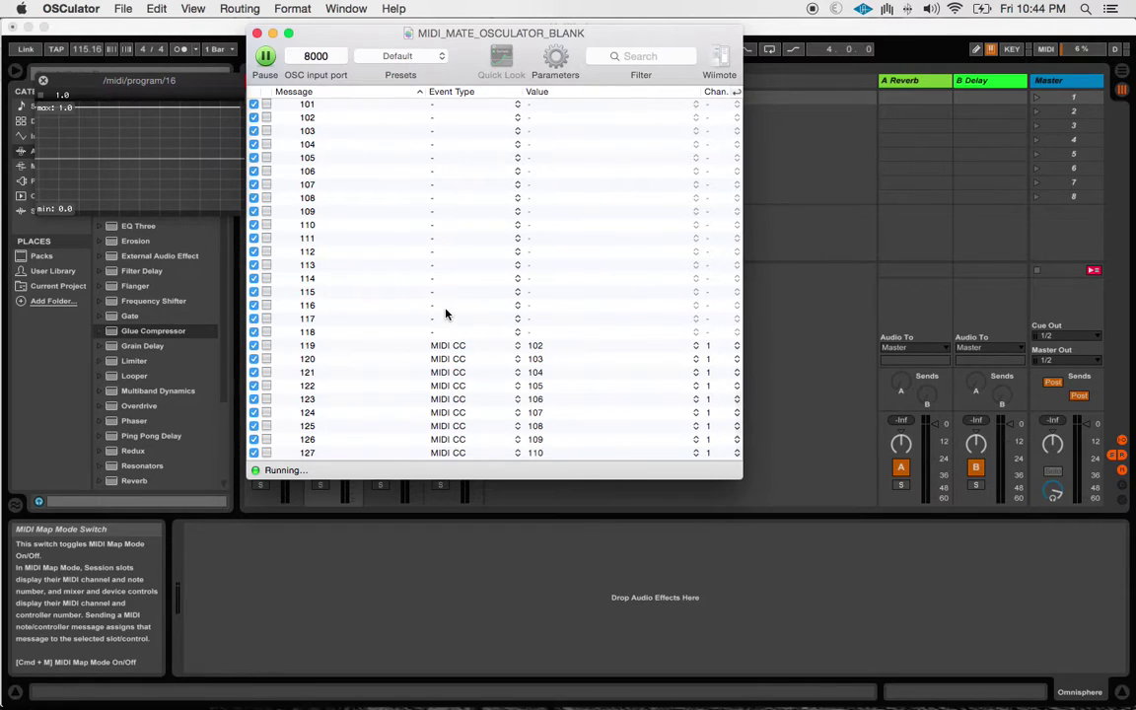
scroll(446, 313, "up", 5)
scroll(446, 314, "down", 6)
mouse_move(635, 703)
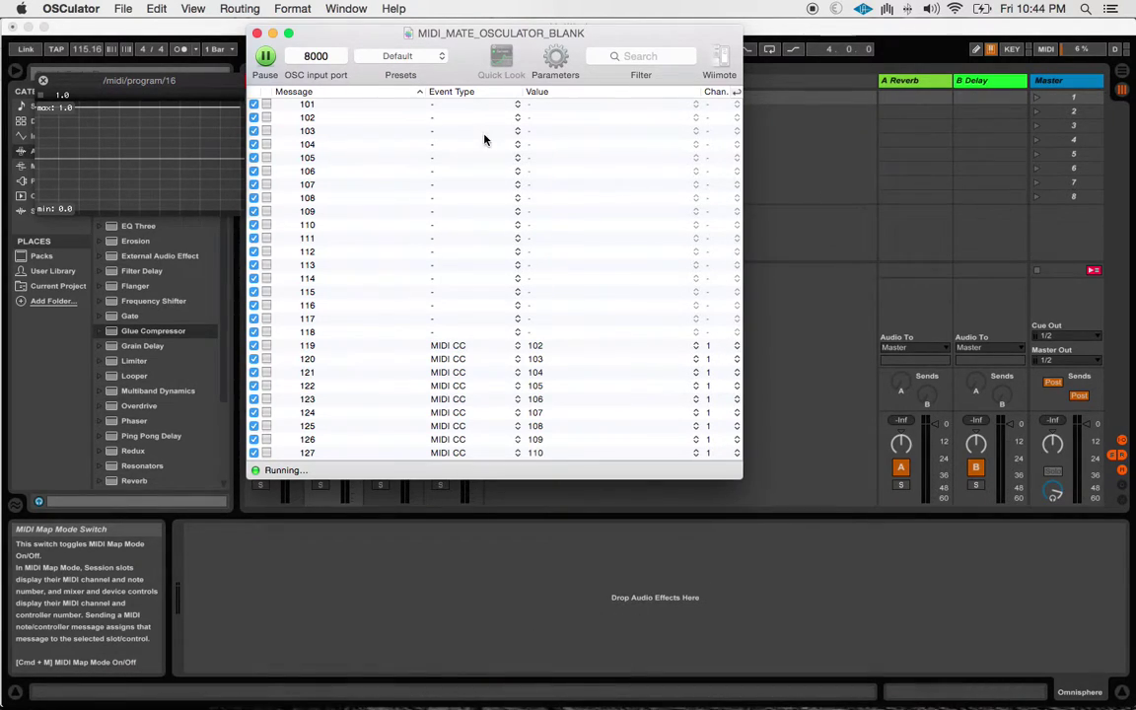